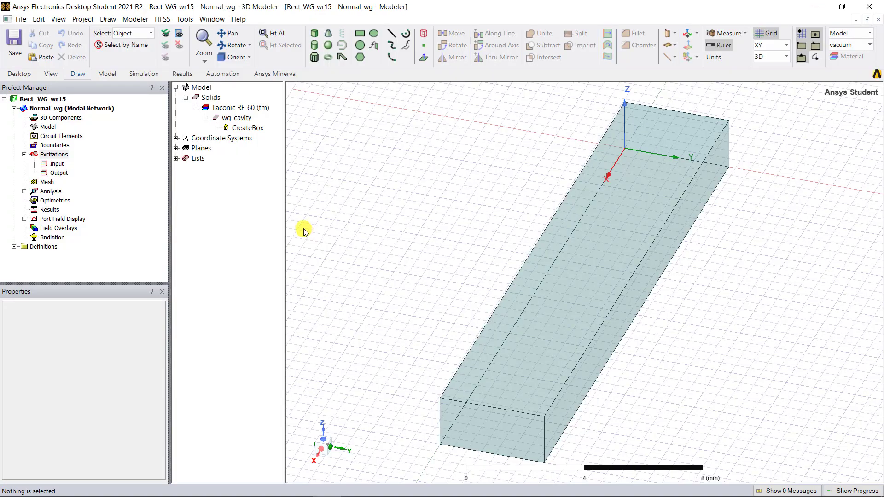
- Check the wg_cavity box and units, and rename the project by appending '_bend&twist'
{"action": "left_click", "coordinate": [248, 119]}
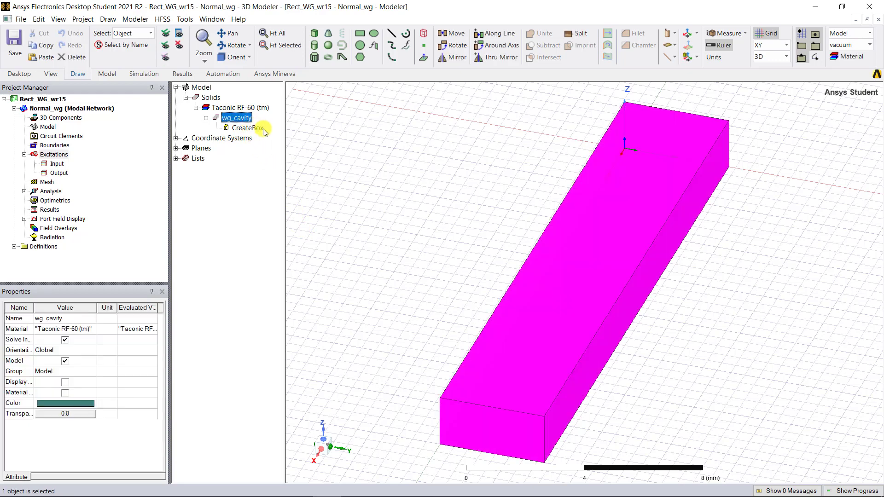
{"action": "left_click", "coordinate": [256, 128]}
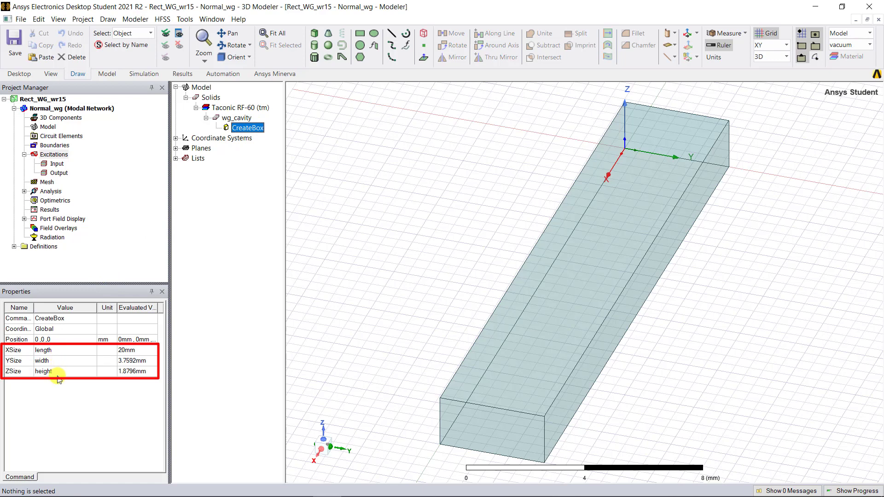
{"action": "right_click", "coordinate": [66, 99]}
{"action": "left_click", "coordinate": [123, 120]}
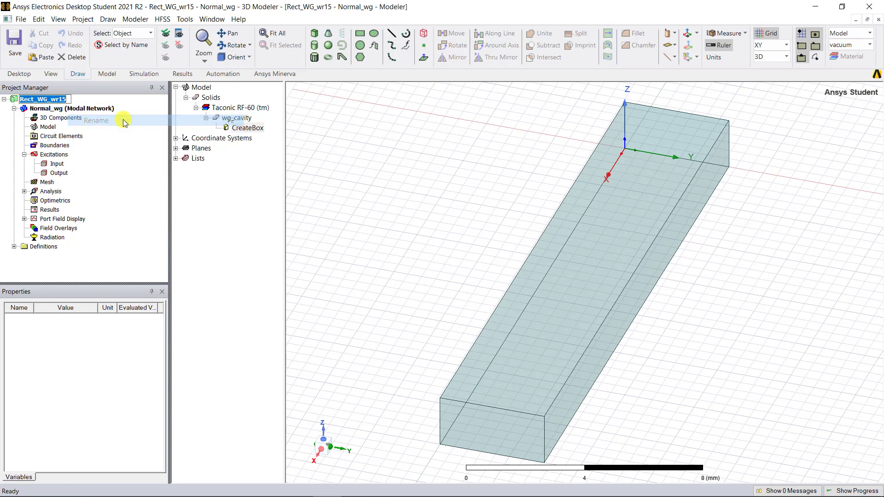
{"action": "type", "text": "_bend&twist"}
{"action": "key", "text": "Return"}
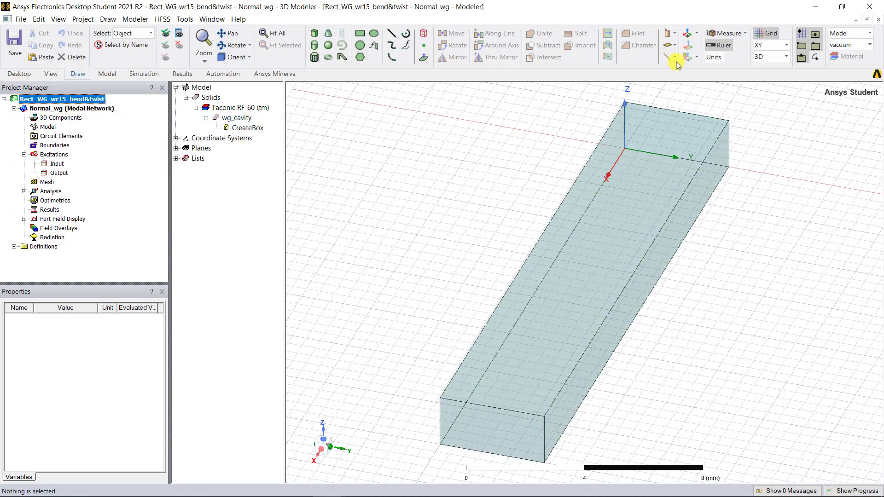
{"action": "left_click", "coordinate": [714, 57]}
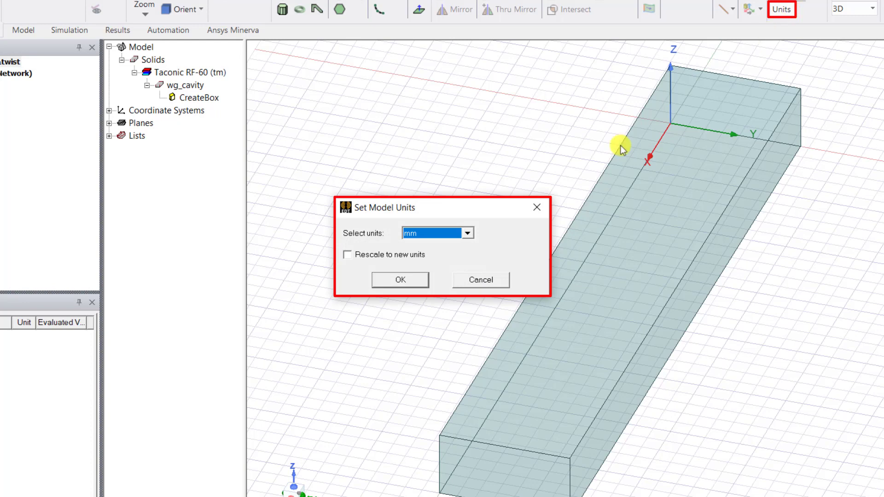
{"action": "left_click", "coordinate": [538, 206]}
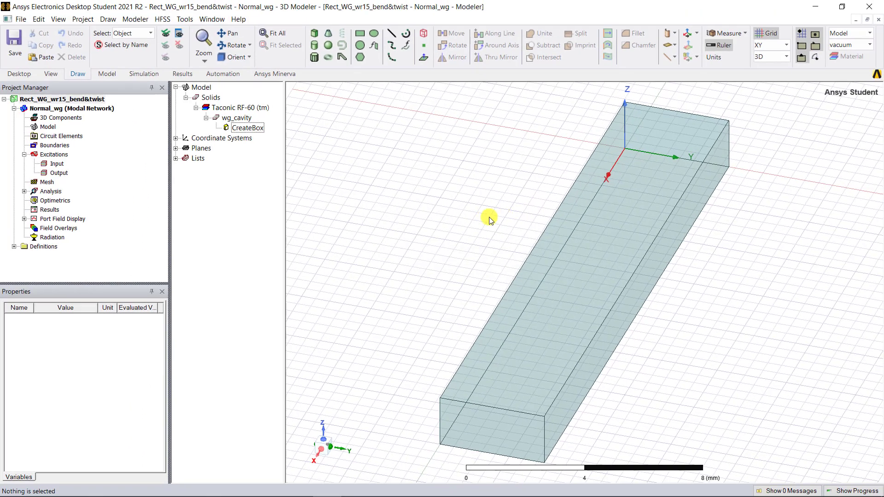
- Copy the Normal_wg design into the project and name the copy wg_twist
{"action": "right_click", "coordinate": [113, 109]}
{"action": "left_click", "coordinate": [152, 118]}
{"action": "right_click", "coordinate": [101, 100]}
{"action": "left_click", "coordinate": [120, 106]}
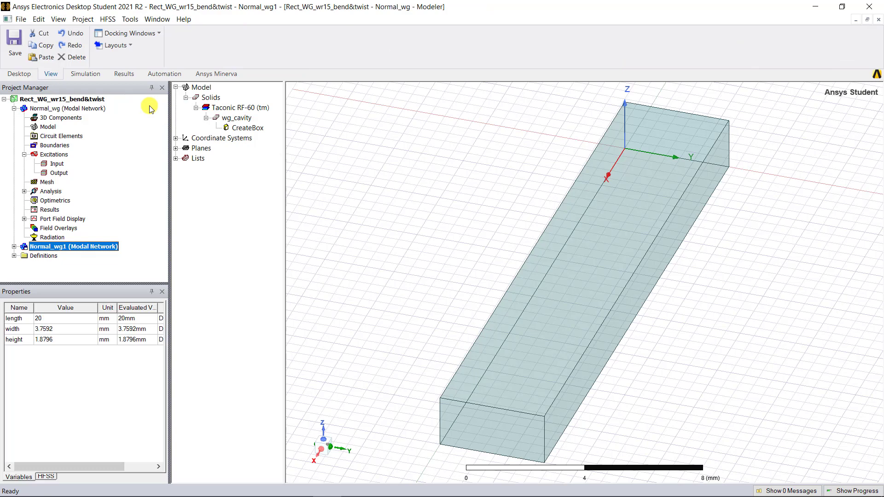
{"action": "right_click", "coordinate": [69, 248]}
{"action": "left_click", "coordinate": [119, 279]}
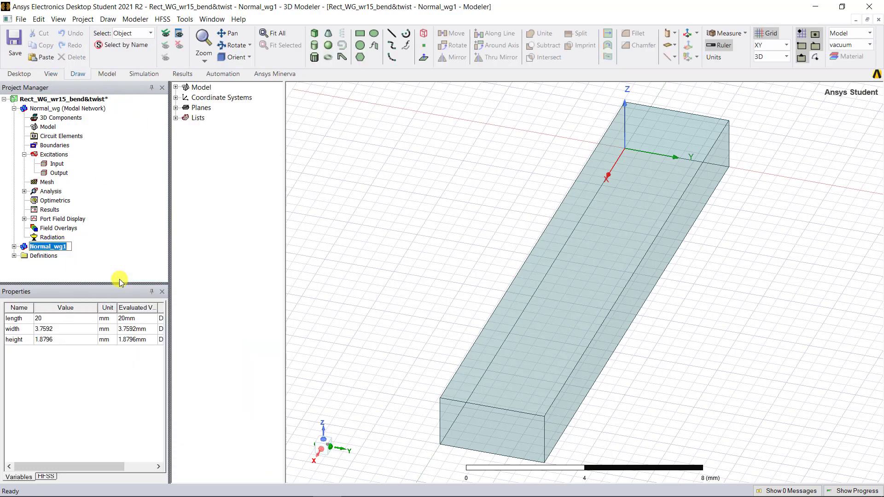
{"action": "type", "text": "wg_twist"}
{"action": "key", "text": "Return"}
- Delete the Output port from wg_twist's excitations, leaving only Input
{"action": "left_click", "coordinate": [14, 109]}
{"action": "left_click", "coordinate": [14, 117]}
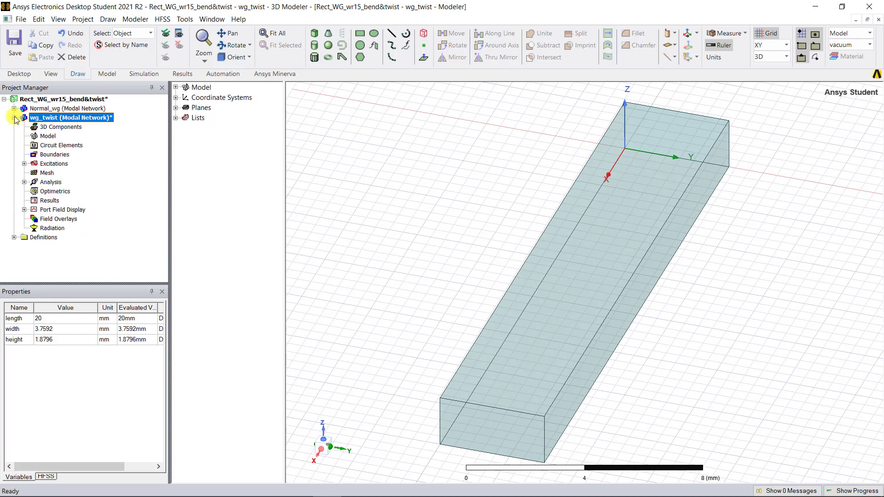
{"action": "left_click", "coordinate": [24, 164]}
{"action": "right_click", "coordinate": [58, 182]}
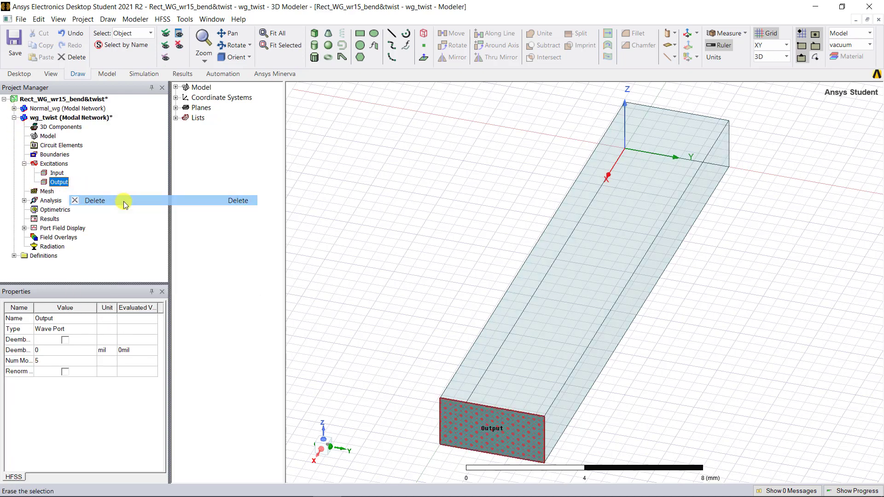
{"action": "left_click", "coordinate": [125, 201]}
- Expand the model tree through Solids and Taconic RF-60 to wg_cavity's creation step
{"action": "left_click", "coordinate": [176, 87]}
{"action": "left_click", "coordinate": [185, 97]}
{"action": "left_click", "coordinate": [196, 107]}
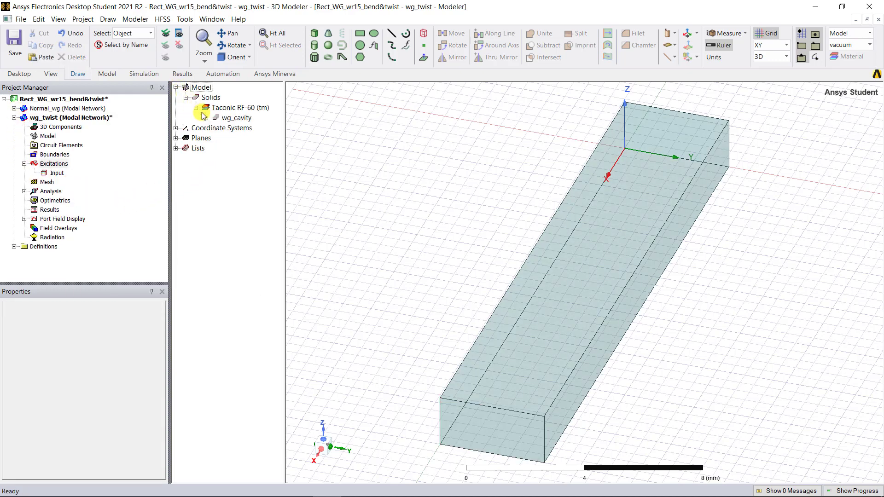
{"action": "left_click", "coordinate": [206, 118]}
{"action": "left_click", "coordinate": [300, 171]}
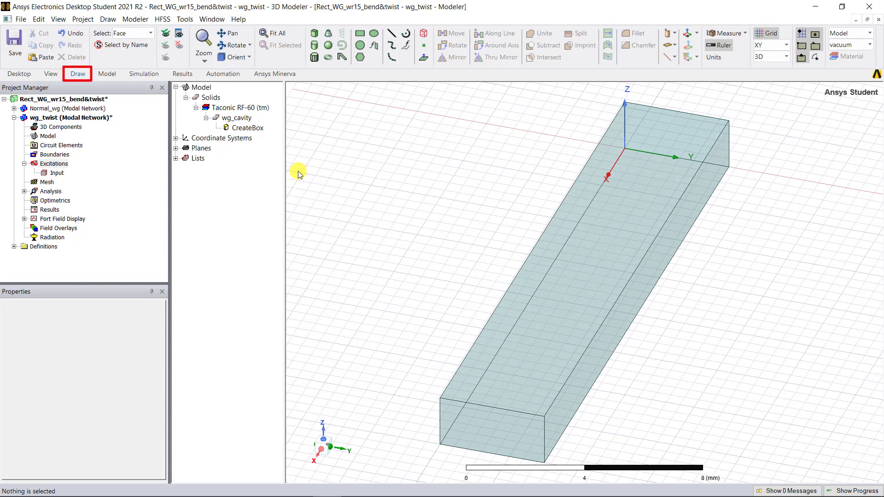
- In face selection mode, create a new sheet object from the waveguide's front end face
{"action": "left_click", "coordinate": [151, 34]}
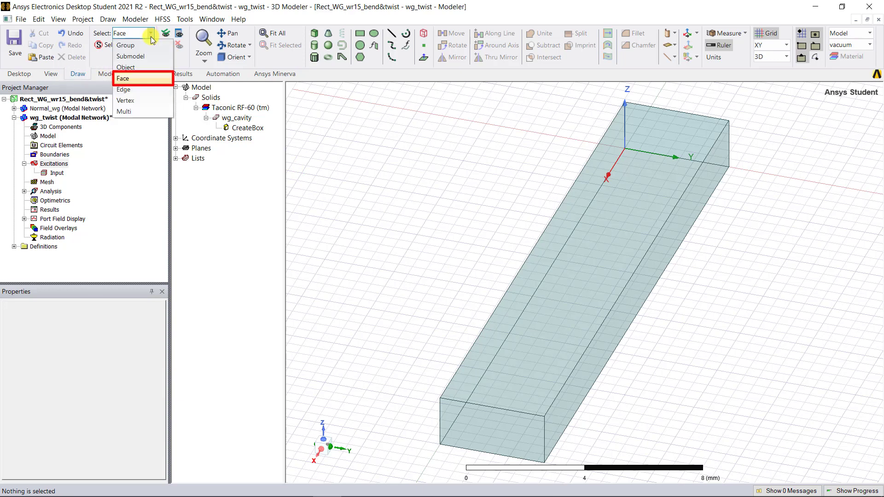
{"action": "left_click", "coordinate": [151, 78]}
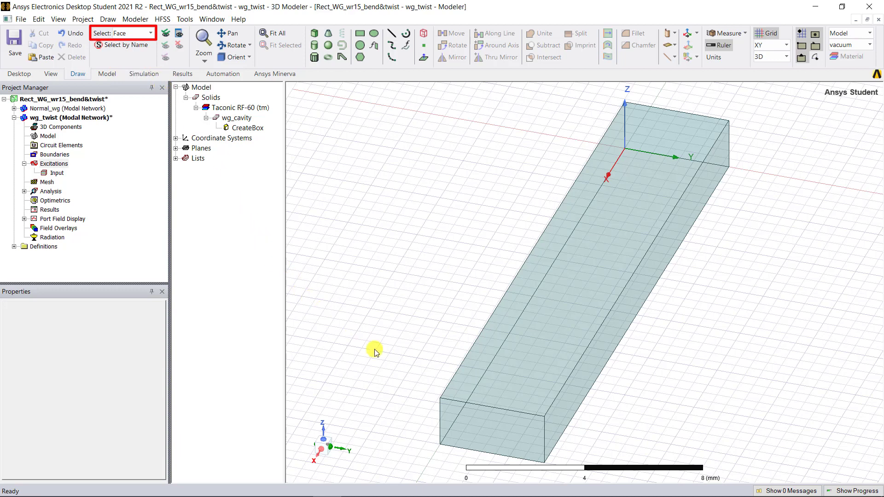
{"action": "left_click", "coordinate": [493, 422]}
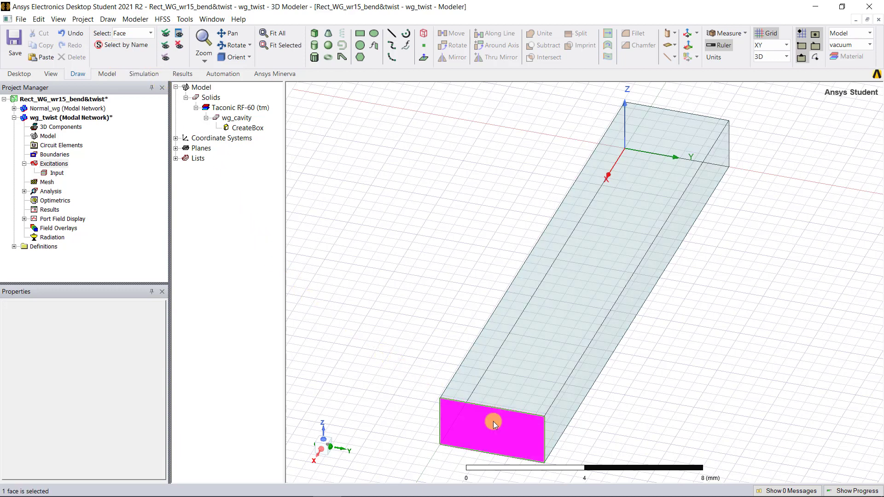
{"action": "right_click", "coordinate": [493, 421]}
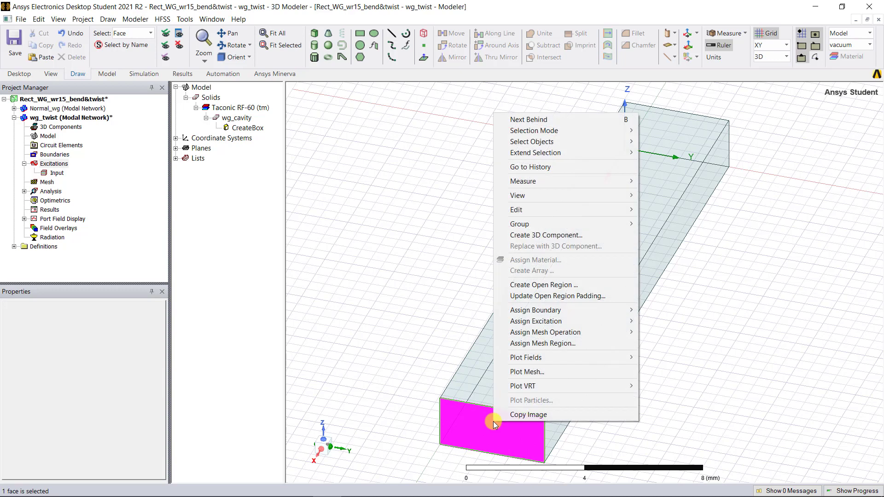
{"action": "mouse_move", "coordinate": [579, 213]}
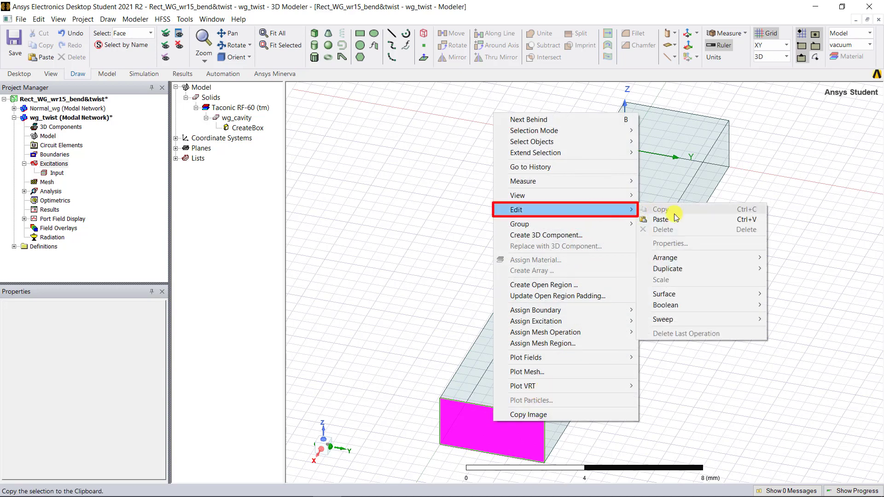
{"action": "mouse_move", "coordinate": [728, 294]}
{"action": "left_click", "coordinate": [605, 354]}
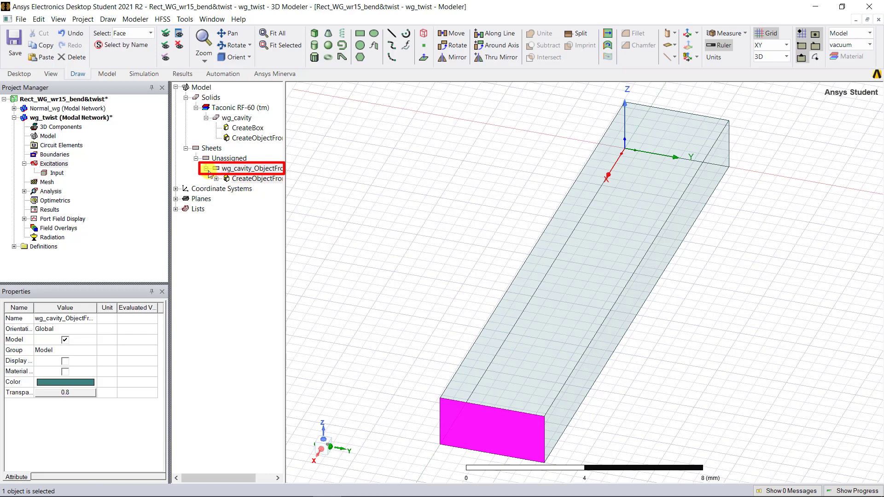
- Rename the new sheet to twist_cavity in its properties
{"action": "double_click", "coordinate": [257, 169]}
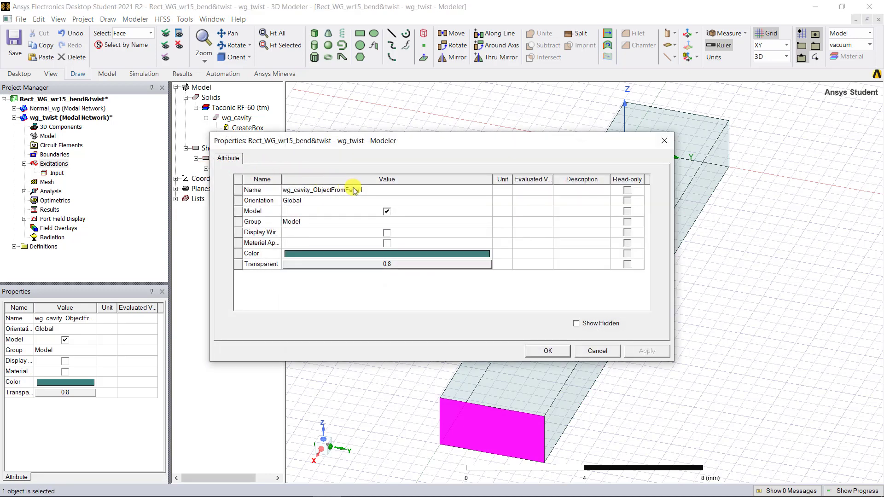
{"action": "left_click", "coordinate": [370, 191]}
{"action": "type", "text": "twist_cavity"}
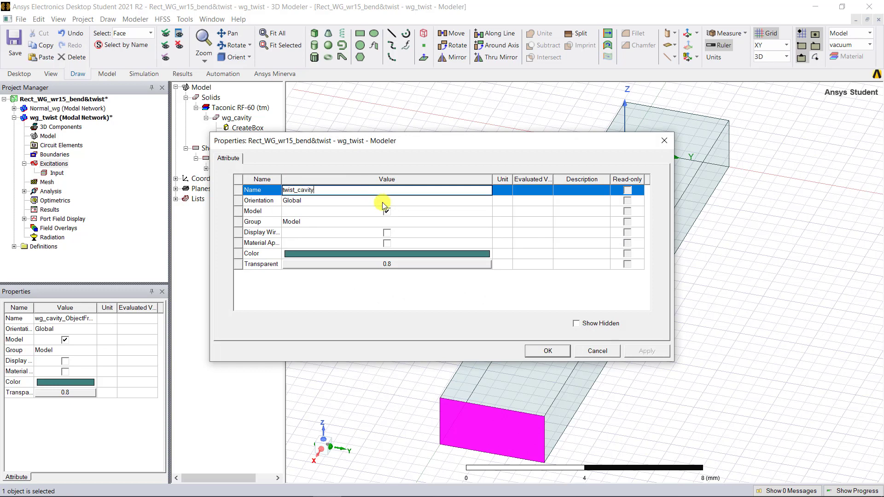
{"action": "left_click", "coordinate": [547, 351]}
{"action": "left_click", "coordinate": [392, 37]}
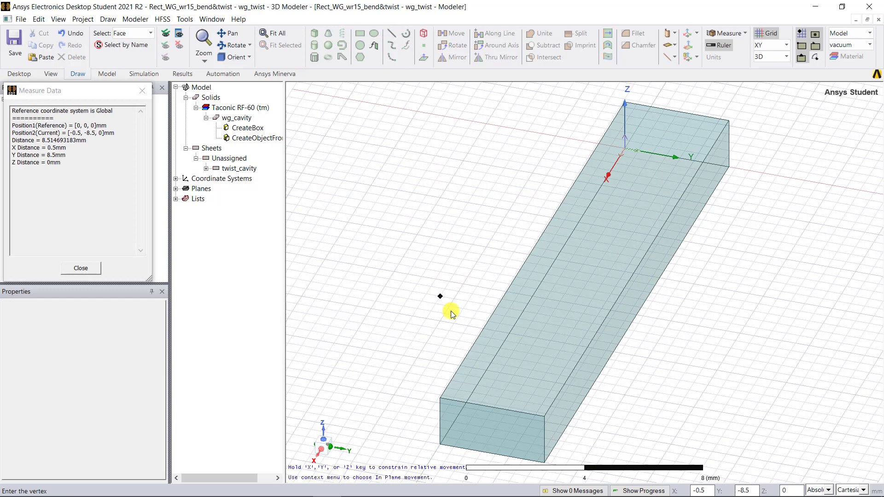
- Draw a line from the face centre and set its start point to length, width/2, height/2
{"action": "left_click", "coordinate": [493, 433]}
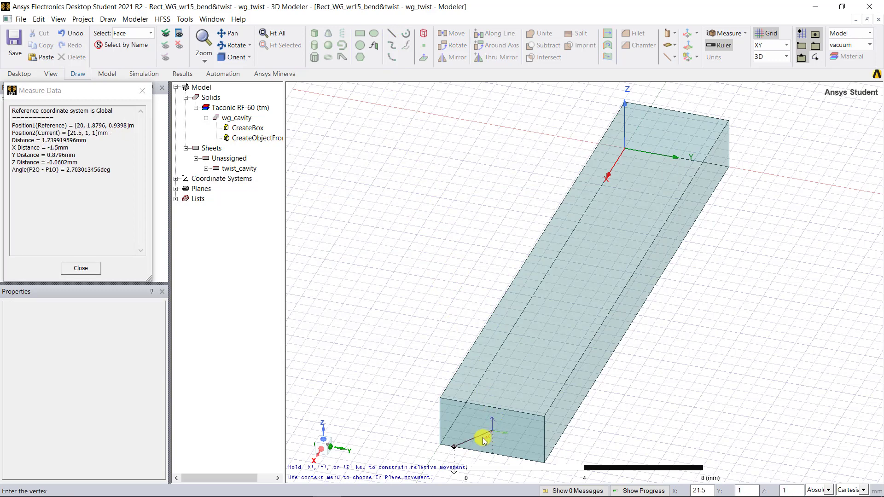
{"action": "double_click", "coordinate": [440, 452]}
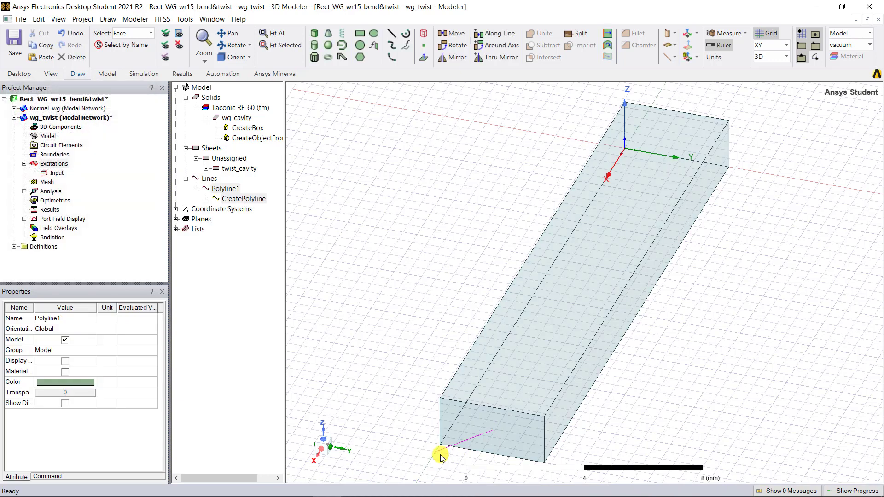
{"action": "left_click", "coordinate": [206, 199]}
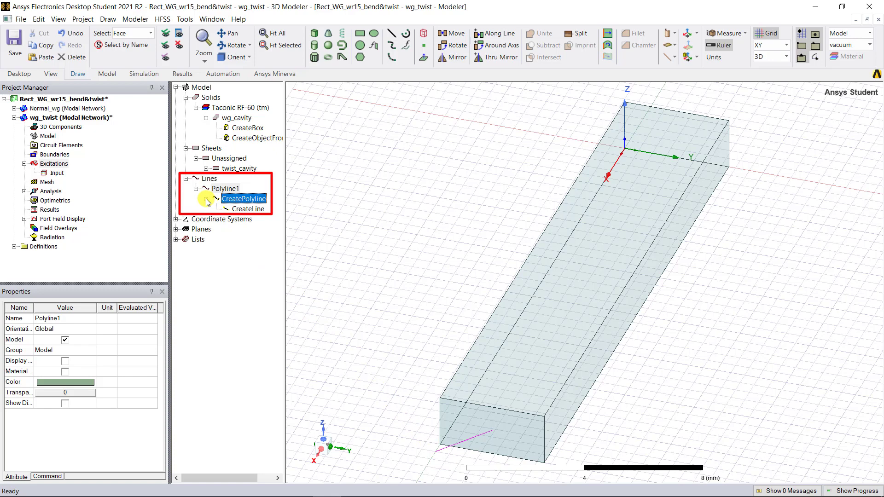
{"action": "left_click", "coordinate": [264, 209]}
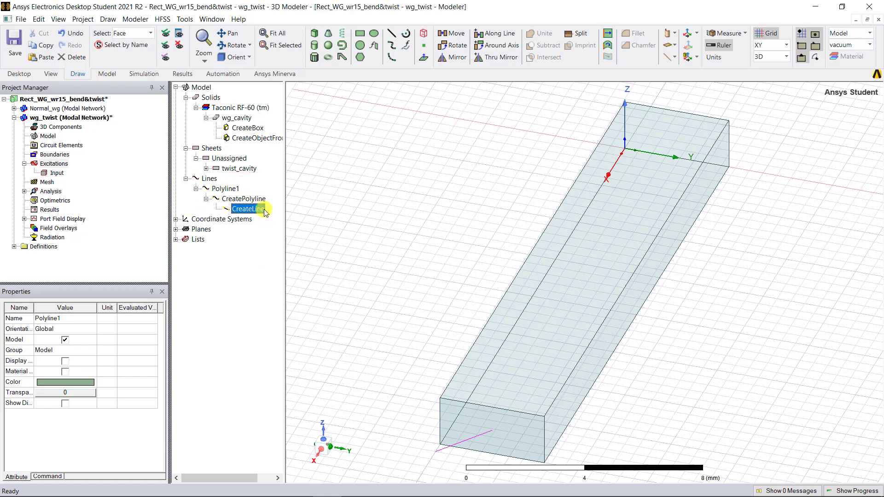
{"action": "double_click", "coordinate": [265, 212]}
{"action": "left_click", "coordinate": [340, 201]}
{"action": "type", "text": "length"}
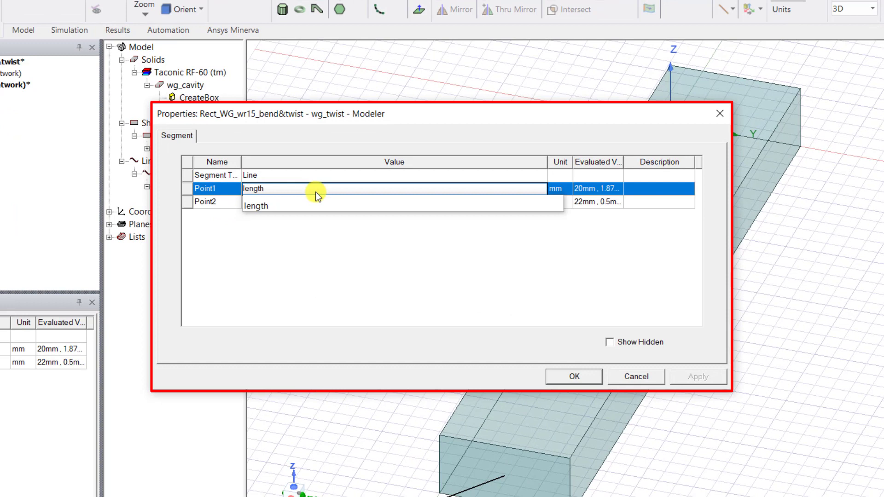
{"action": "type", "text": ", width"}
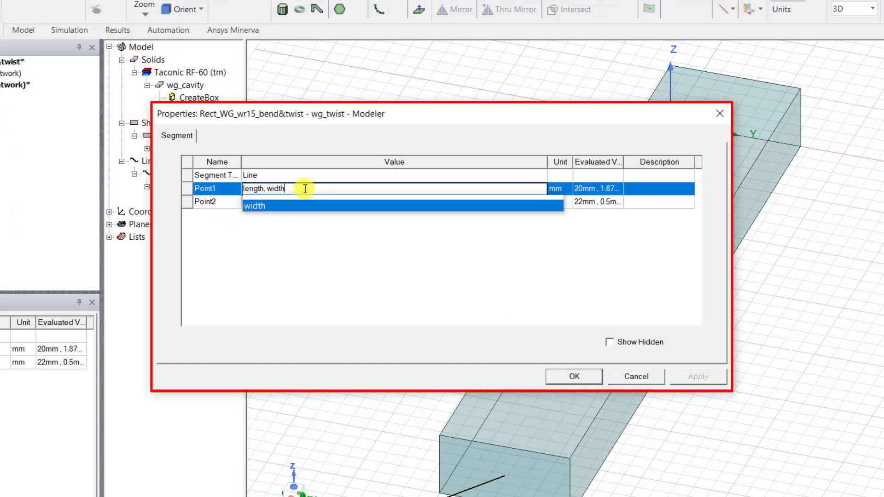
{"action": "type", "text": "/2,height"}
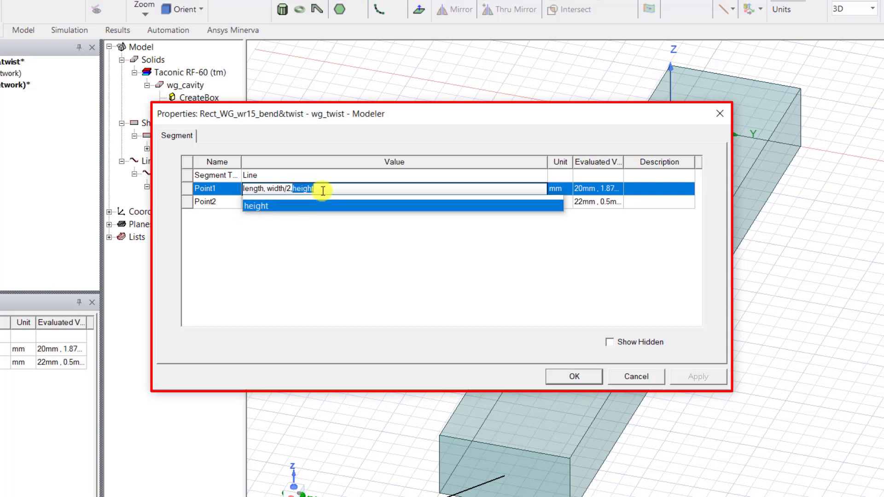
{"action": "type", "text": "/2"}
{"action": "key", "text": "Return"}
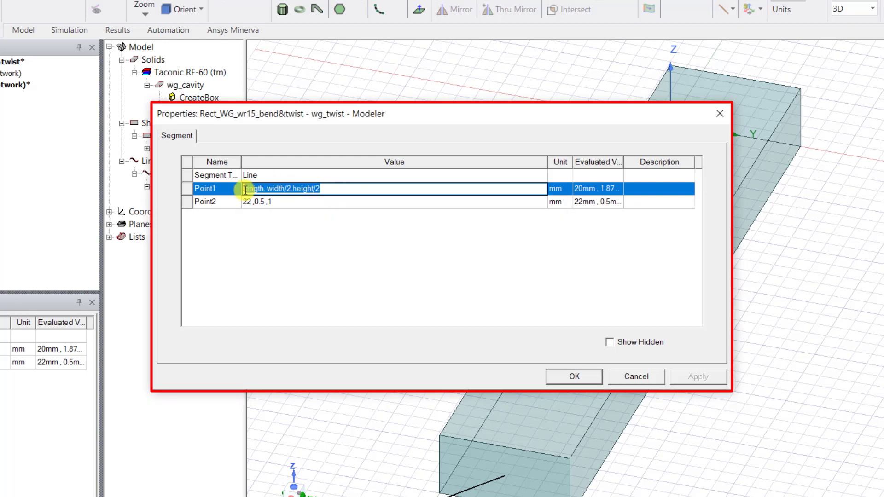
- Set the line's end point to 2*length, width/2, height/2
{"action": "left_click", "coordinate": [278, 203]}
{"action": "key", "text": "ctrl+v"}
{"action": "left_click", "coordinate": [244, 201]}
{"action": "type", "text": "2*"}
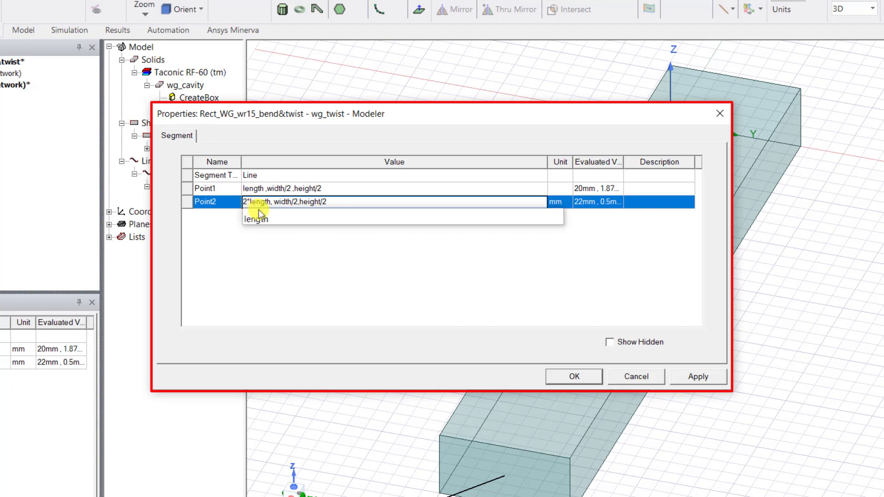
{"action": "left_click", "coordinate": [576, 376]}
- Sweep twist_cavity along Polyline1 with a -90° twist and Round draft type
{"action": "key", "text": "ctrl+d"}
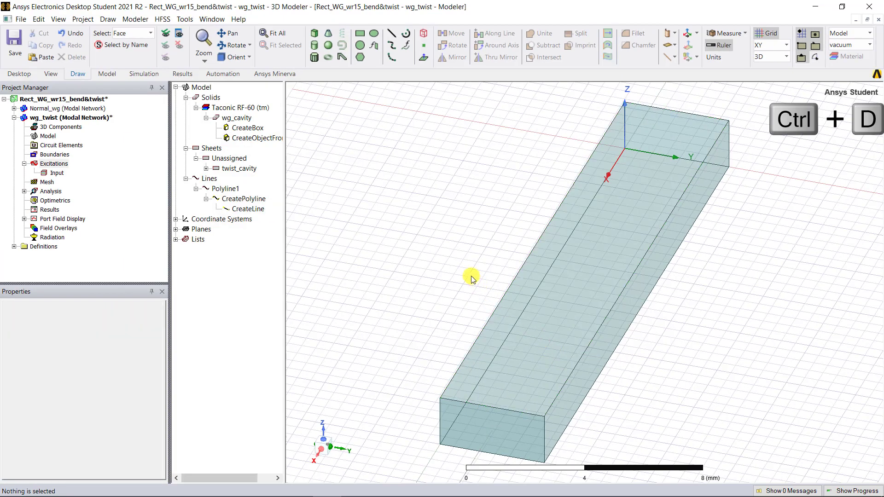
{"action": "left_click", "coordinate": [254, 170]}
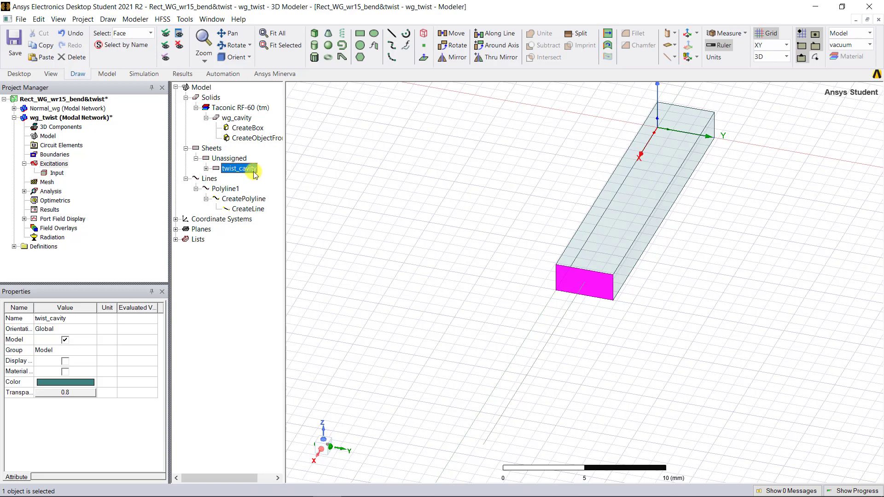
{"action": "left_click", "coordinate": [231, 189], "text": "ctrl"}
{"action": "right_click", "coordinate": [239, 193]}
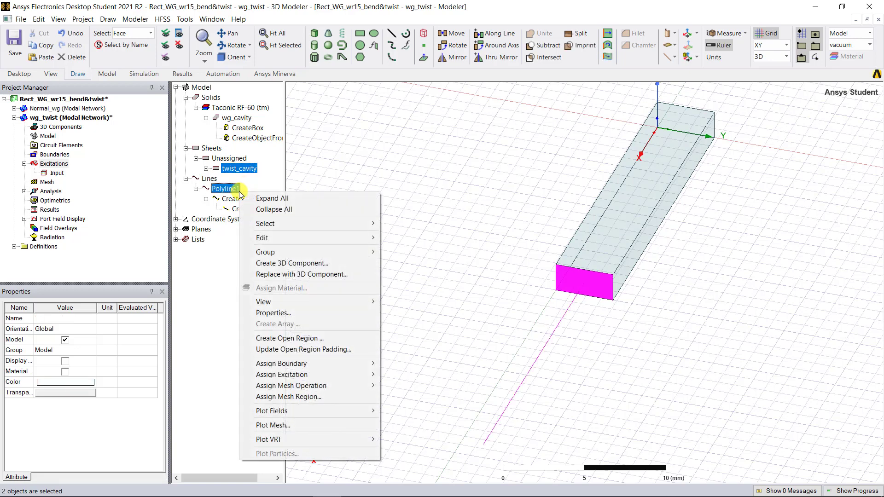
{"action": "mouse_move", "coordinate": [322, 238]}
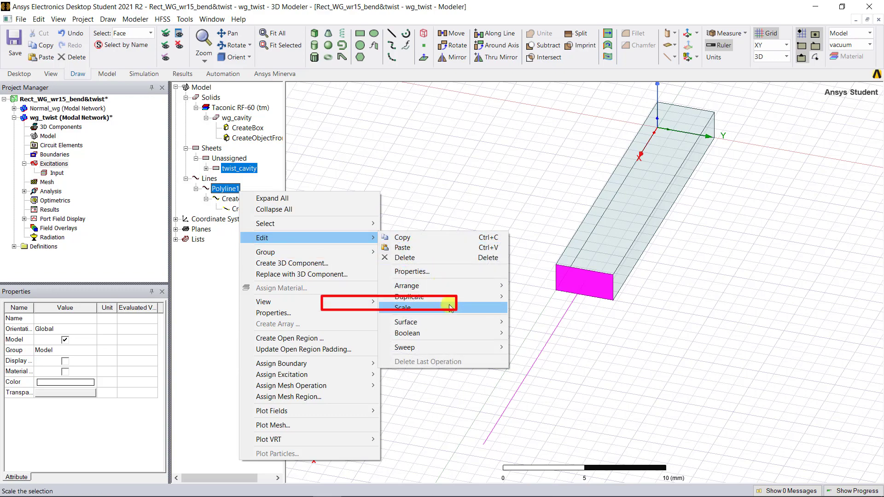
{"action": "mouse_move", "coordinate": [415, 347]}
{"action": "left_click", "coordinate": [571, 368]}
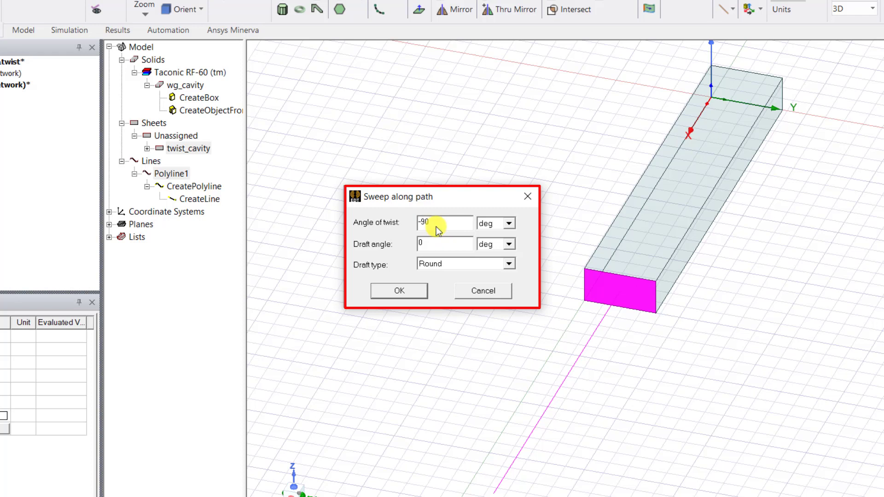
{"action": "left_click", "coordinate": [460, 263]}
{"action": "left_click", "coordinate": [422, 285]}
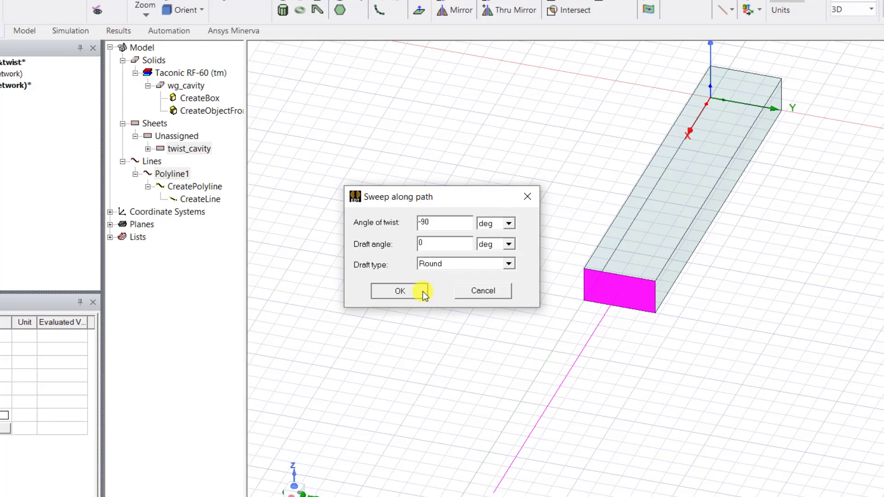
{"action": "left_click", "coordinate": [422, 291]}
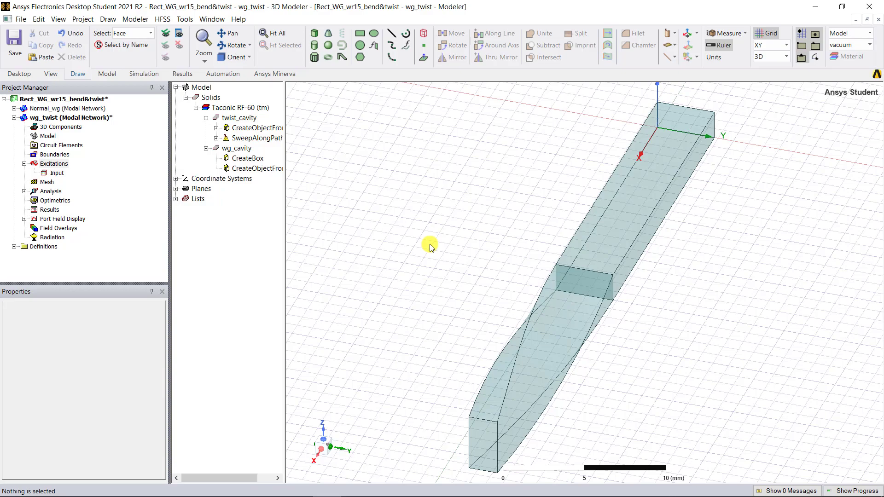
- Orbit to inspect the twisted section and select the Solids group
{"action": "mouse_move", "coordinate": [591, 388]}
{"action": "left_mouse_down", "text": "alt"}
{"action": "mouse_move", "coordinate": [591, 372]}
{"action": "mouse_move", "coordinate": [538, 368]}
{"action": "mouse_move", "coordinate": [591, 380]}
{"action": "left_mouse_up", "text": "alt"}
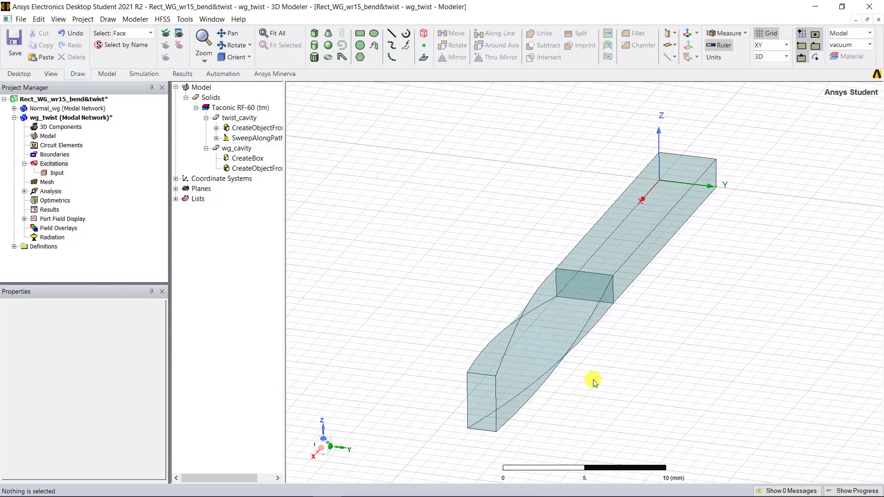
{"action": "left_click", "coordinate": [243, 149]}
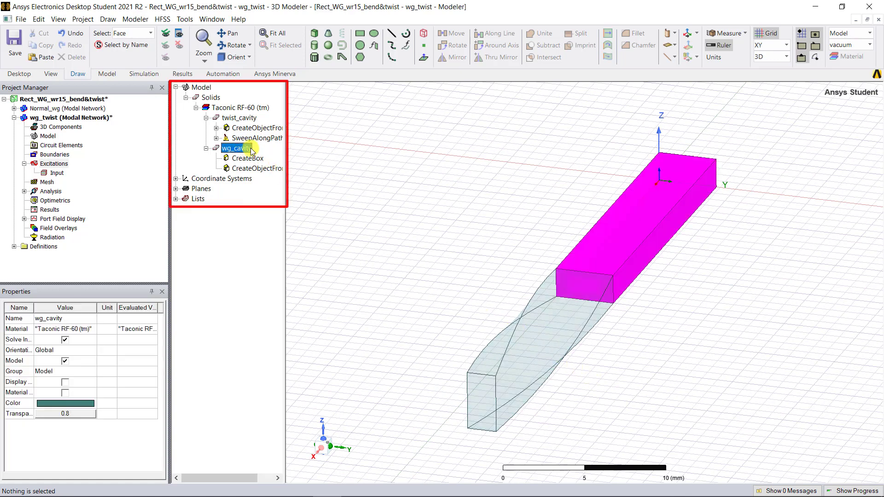
{"action": "left_click", "coordinate": [222, 102]}
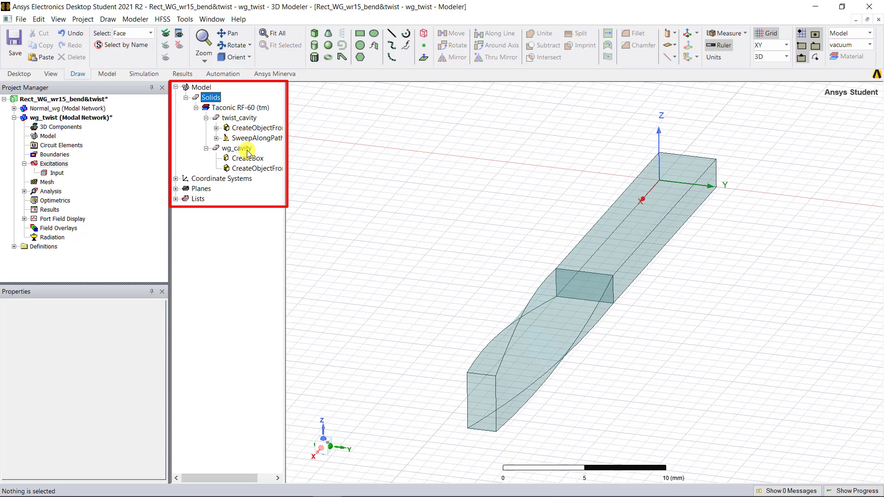
- Sweep the twisted section's far end face along its normal by length
{"action": "left_click", "coordinate": [385, 316]}
{"action": "left_click", "coordinate": [477, 405]}
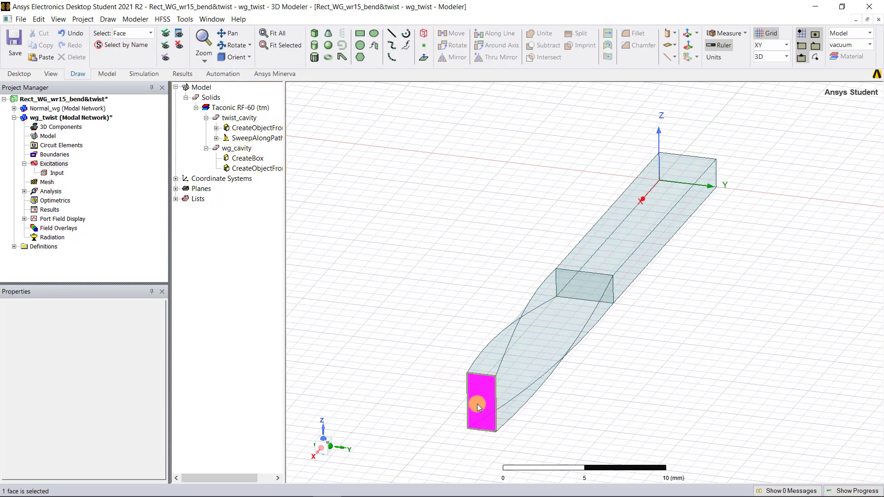
{"action": "right_click", "coordinate": [479, 404]}
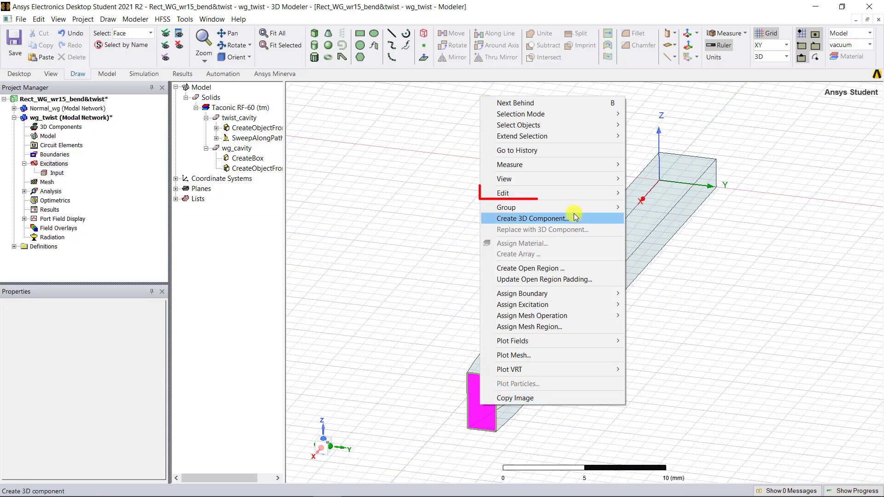
{"action": "mouse_move", "coordinate": [589, 193]}
{"action": "mouse_move", "coordinate": [690, 277]}
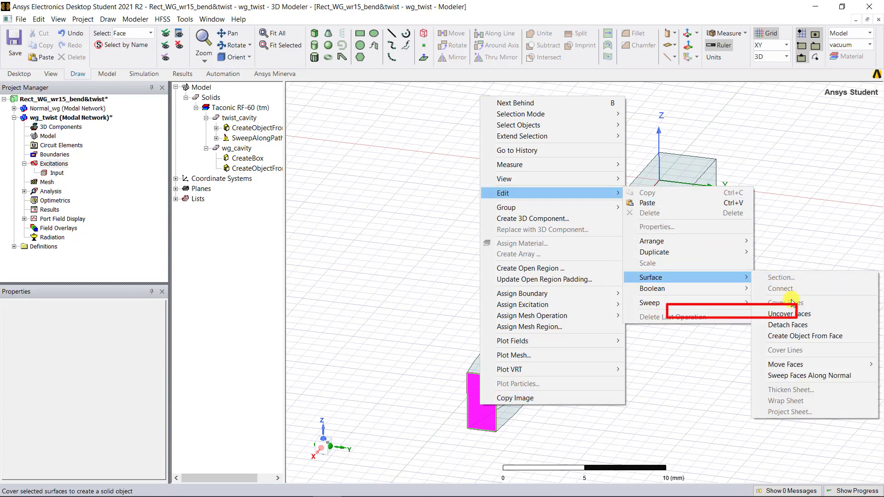
{"action": "left_click", "coordinate": [860, 375]}
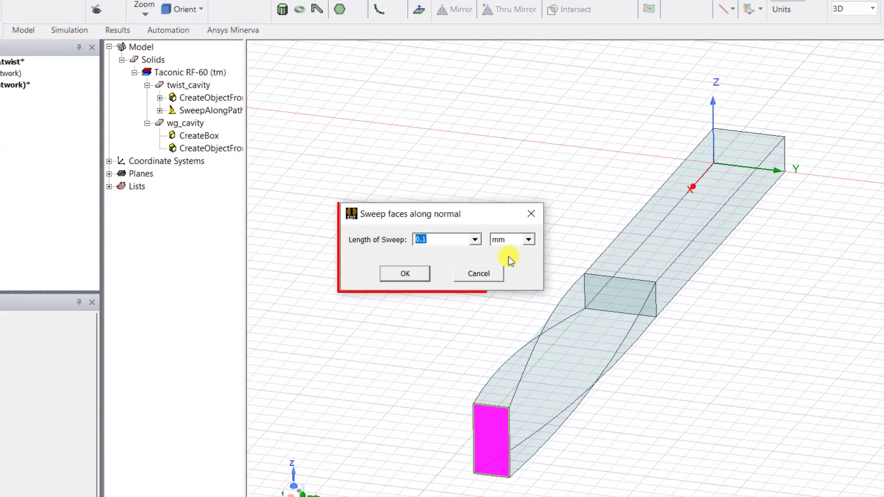
{"action": "type", "text": "length"}
{"action": "left_click", "coordinate": [405, 273]}
{"action": "key", "text": "ctrl+d"}
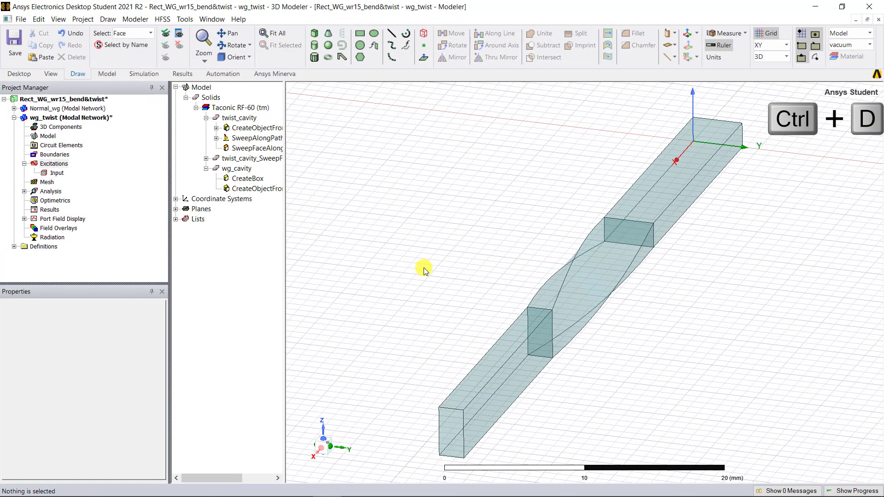
- Rename the new extension body to wg_cavity2
{"action": "double_click", "coordinate": [252, 158]}
{"action": "left_click", "coordinate": [295, 190]}
{"action": "type", "text": "wg_cavity2"}
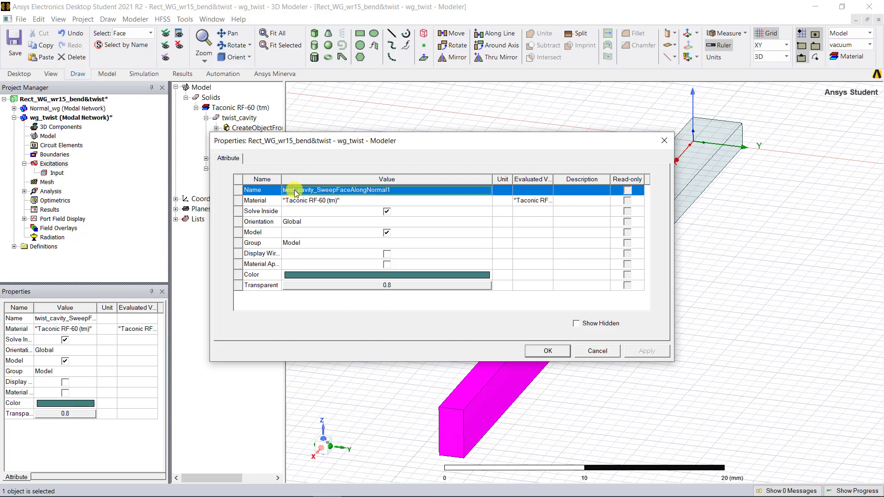
{"action": "left_click", "coordinate": [536, 350]}
- Unite twist_cavity, wg_cavity and wg_cavity2 into a single solid
{"action": "left_click", "coordinate": [255, 119]}
{"action": "left_click", "coordinate": [252, 160], "text": "ctrl"}
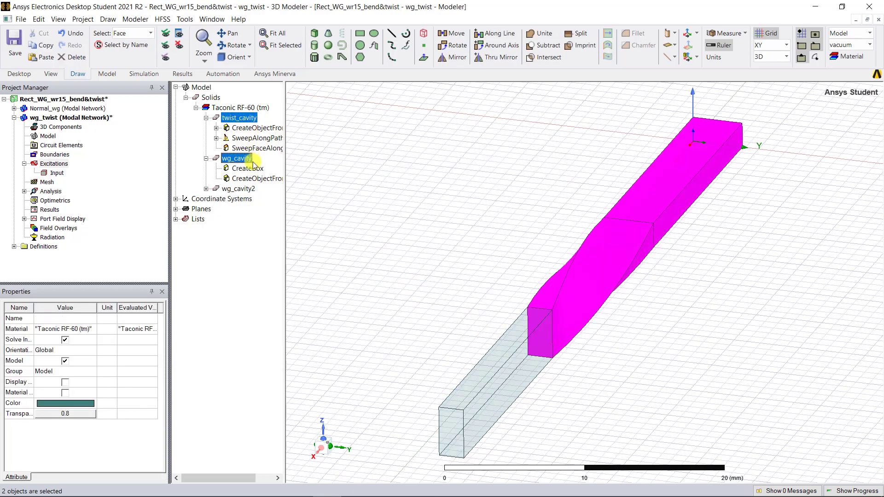
{"action": "left_click", "coordinate": [256, 188], "text": "ctrl"}
{"action": "left_click", "coordinate": [551, 35]}
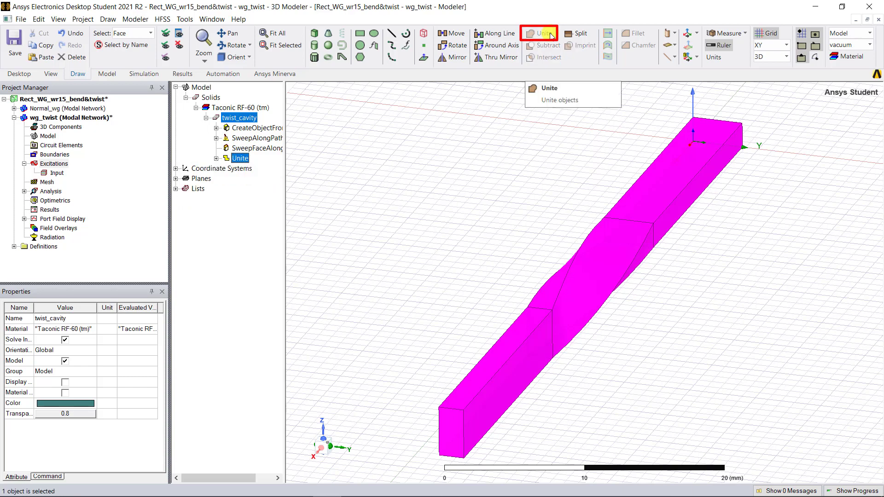
{"action": "left_click", "coordinate": [355, 146]}
- Assign the far end face as a 5-mode wave port named Output
{"action": "left_click", "coordinate": [455, 435]}
{"action": "right_click", "coordinate": [454, 434]}
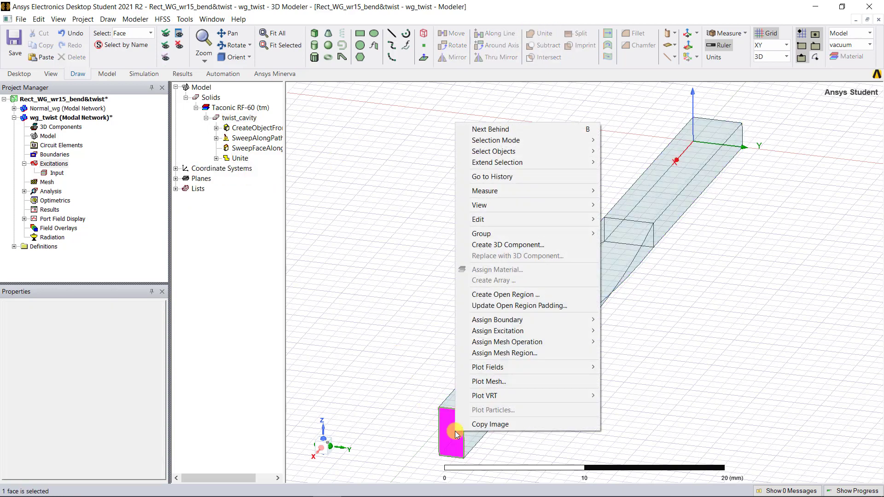
{"action": "mouse_move", "coordinate": [552, 330]}
{"action": "mouse_move", "coordinate": [709, 409]}
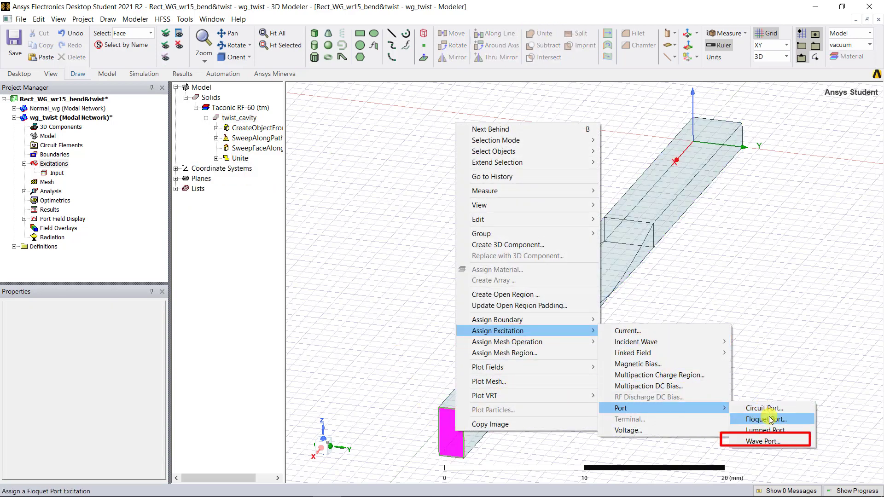
{"action": "left_click", "coordinate": [764, 441]}
{"action": "type", "text": "Outp"}
{"action": "double_click", "coordinate": [371, 156]}
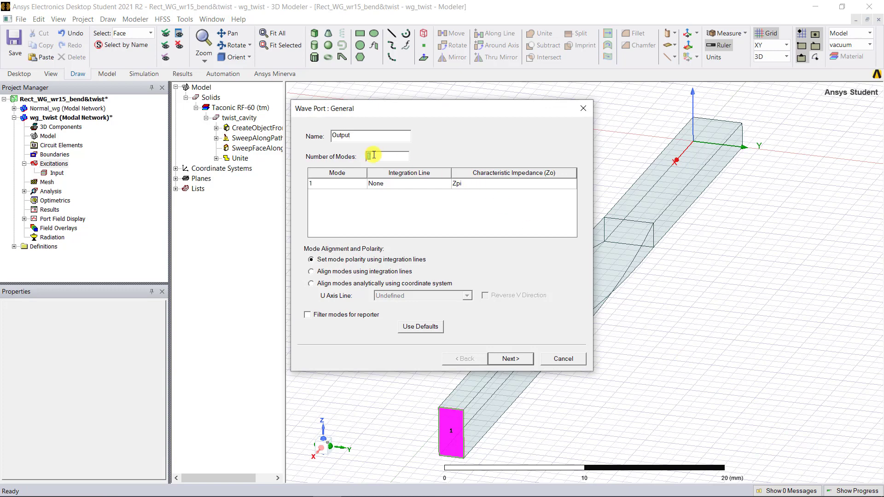
{"action": "type", "text": "5"}
{"action": "left_click", "coordinate": [510, 359]}
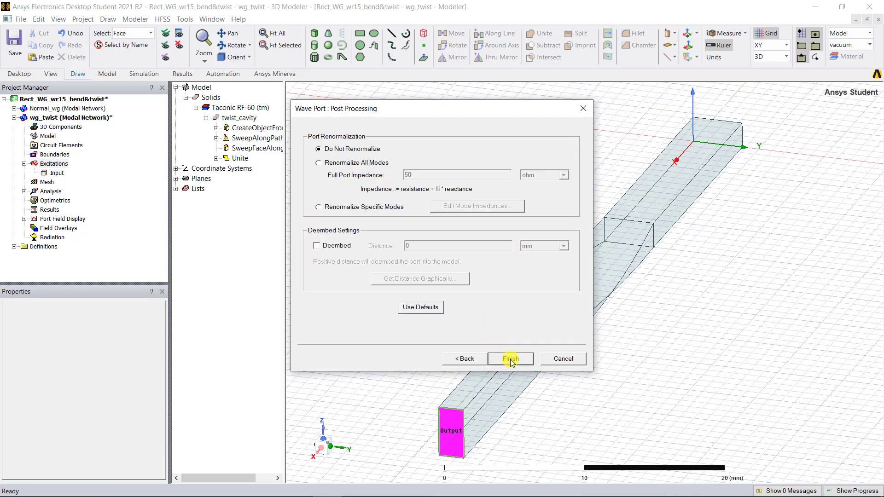
{"action": "left_click", "coordinate": [510, 358]}
- Review Setup1 at 30 GHz and its 15–45 GHz, 401-point interpolating sweep
{"action": "left_click", "coordinate": [25, 200]}
{"action": "left_click", "coordinate": [34, 210]}
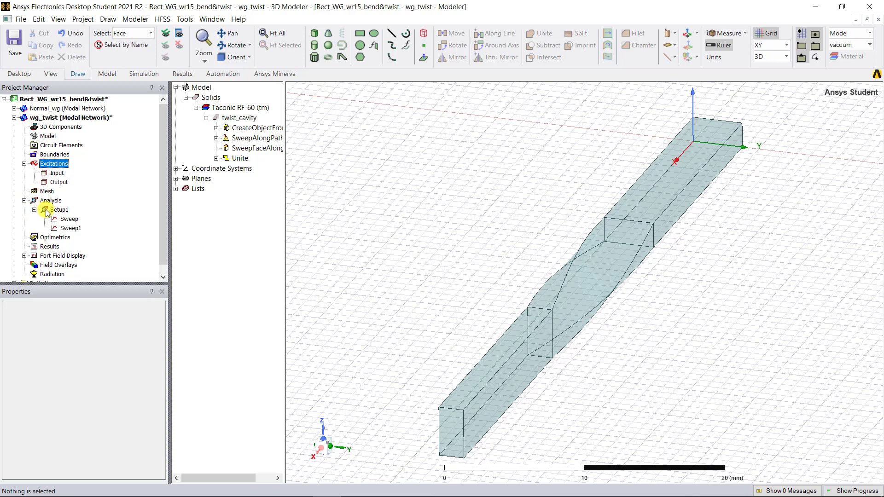
{"action": "double_click", "coordinate": [59, 209]}
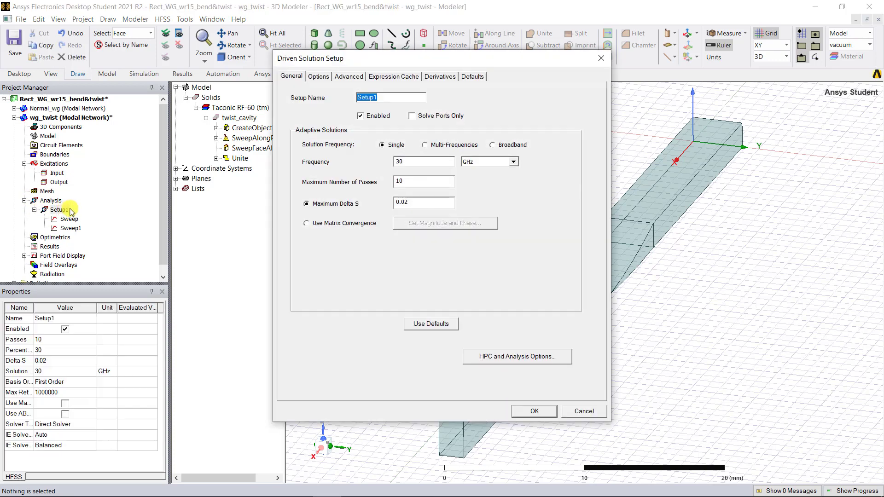
{"action": "left_click", "coordinate": [601, 58]}
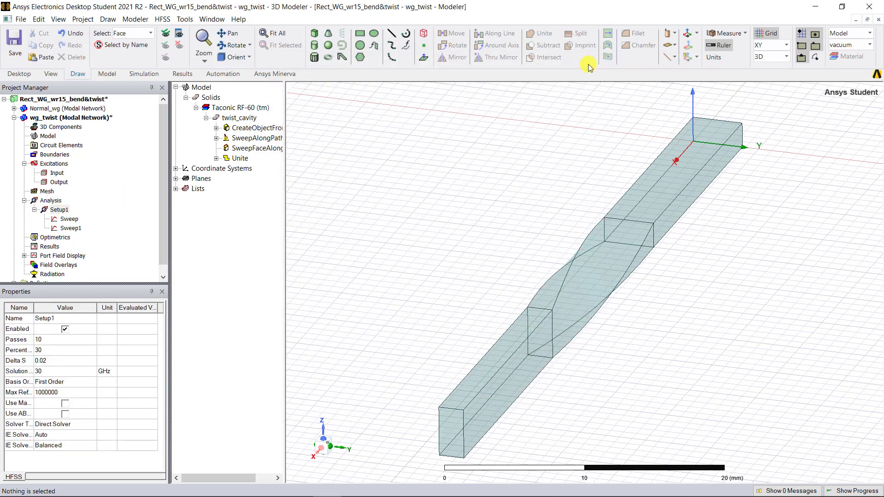
{"action": "double_click", "coordinate": [76, 219]}
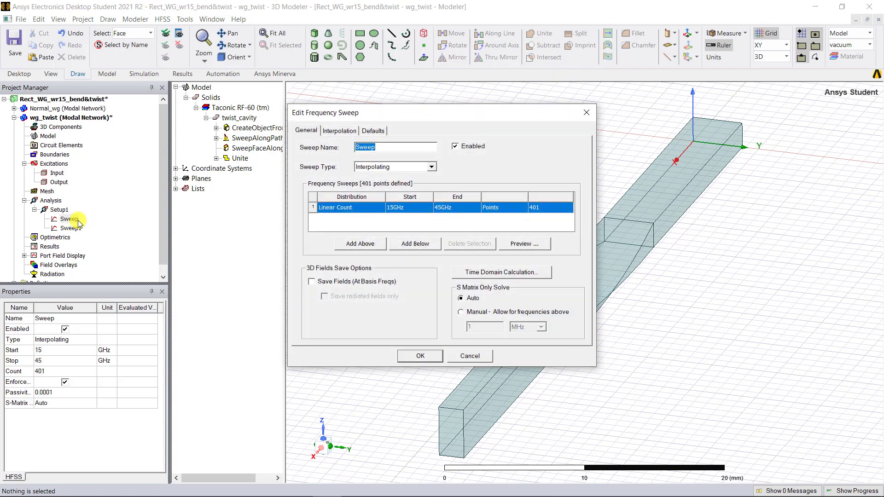
{"action": "left_click", "coordinate": [587, 113]}
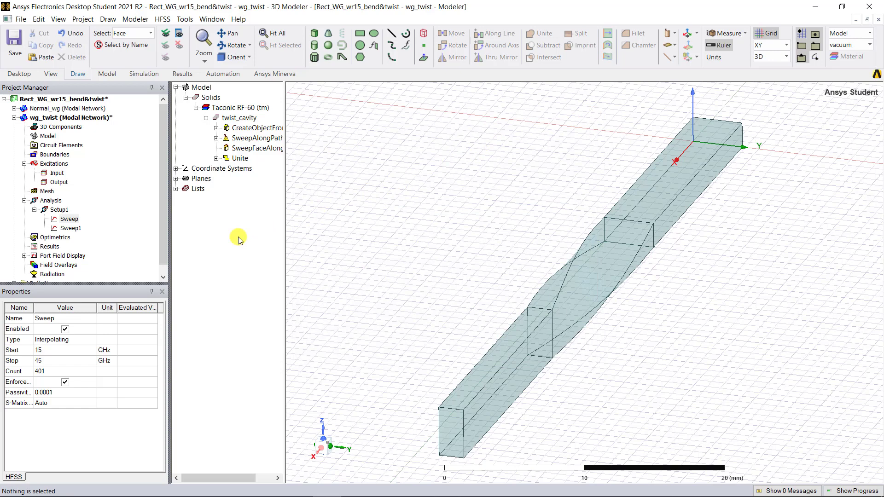
{"action": "left_click", "coordinate": [143, 74]}
- Validate wg_twist, view Gamma Plots 1 and 2 (cutoffs 16.05, 31.95, 35.625 GHz), reopen its model
{"action": "left_click", "coordinate": [246, 44]}
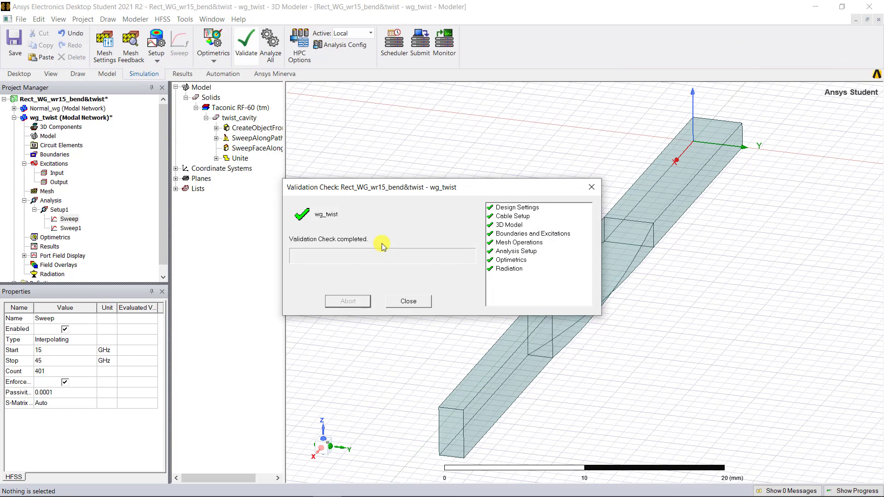
{"action": "left_click", "coordinate": [423, 304]}
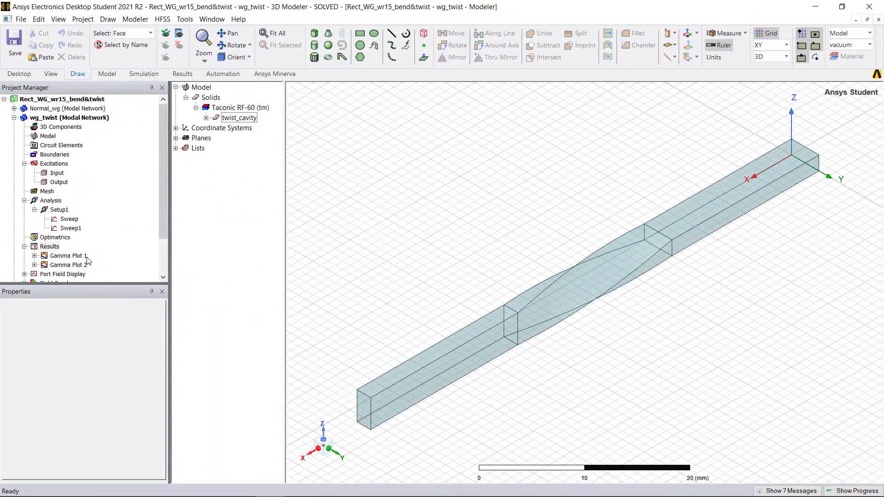
{"action": "double_click", "coordinate": [86, 255]}
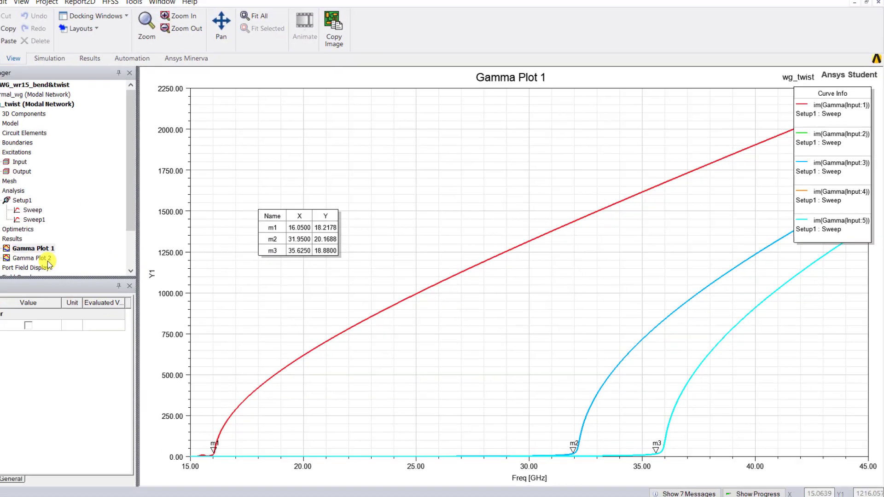
{"action": "double_click", "coordinate": [70, 264]}
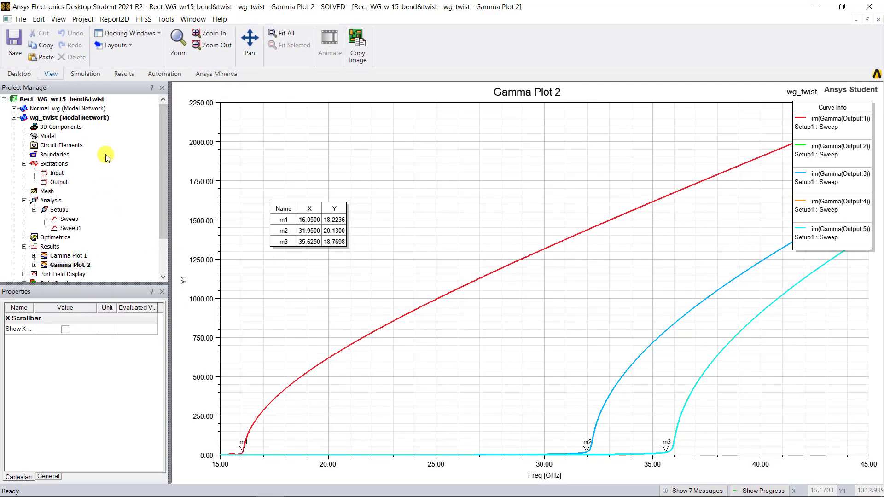
{"action": "double_click", "coordinate": [103, 118]}
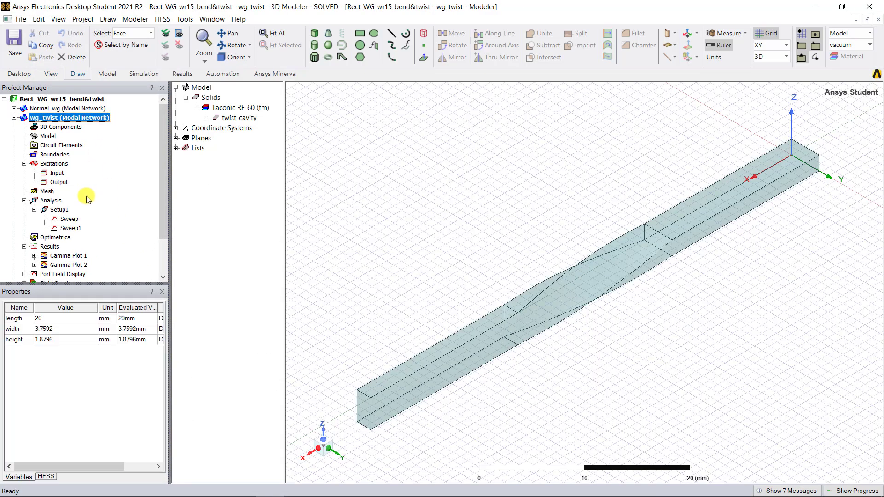
- Animate the Mag_E1 field overlay over a phase sweep
{"action": "scroll", "coordinate": [88, 198], "scroll_direction": "down", "scroll_amount": 2}
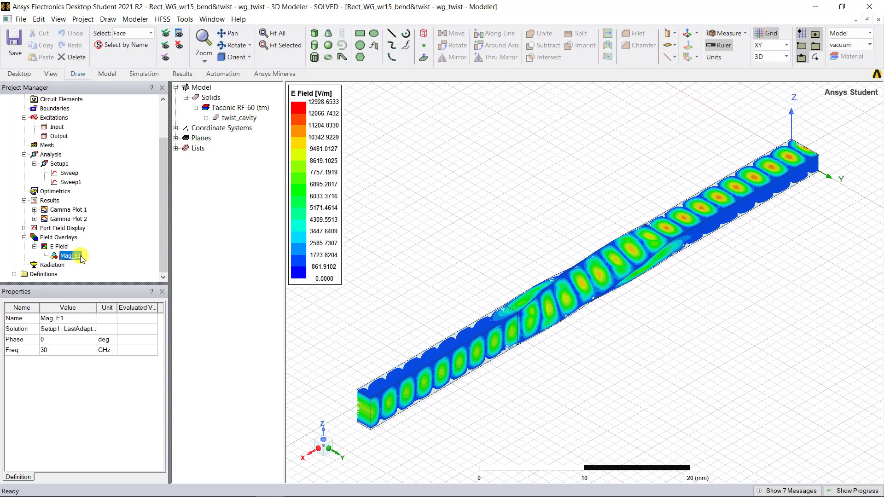
{"action": "right_click", "coordinate": [82, 258]}
{"action": "left_click", "coordinate": [152, 328]}
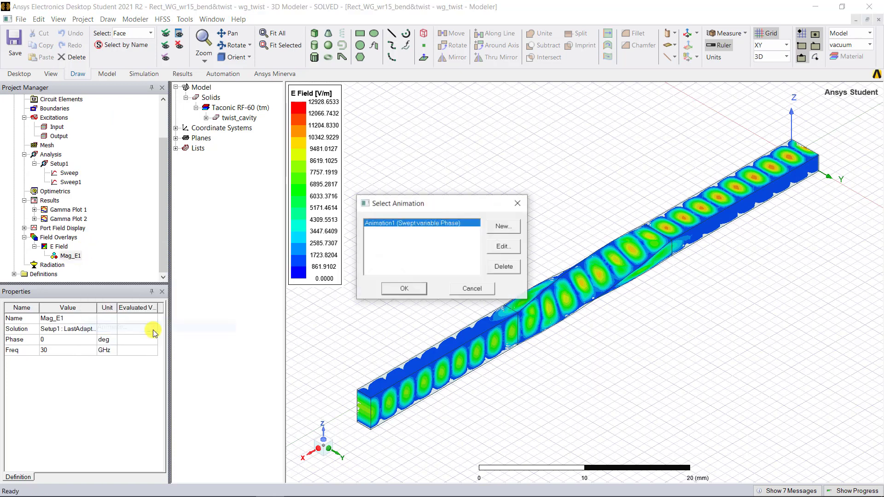
{"action": "left_click", "coordinate": [403, 289]}
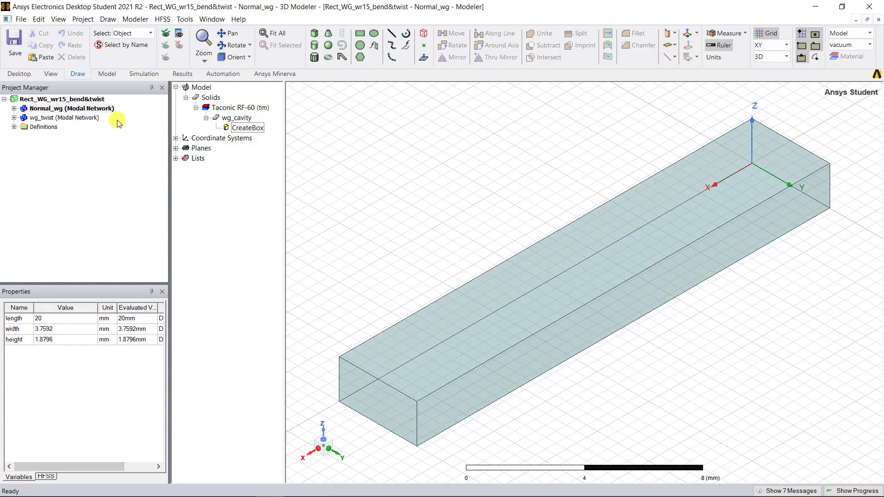
- Copy Normal_wg into the project and name the copy wg_bend
{"action": "right_click", "coordinate": [113, 112]}
{"action": "left_click", "coordinate": [140, 121]}
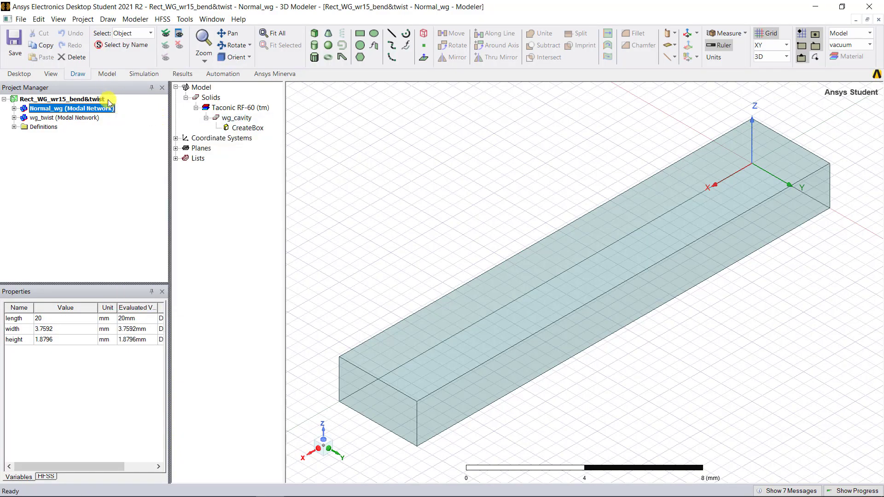
{"action": "left_click", "coordinate": [110, 98]}
{"action": "right_click", "coordinate": [109, 100]}
{"action": "left_click", "coordinate": [156, 107]}
{"action": "right_click", "coordinate": [115, 118]}
{"action": "left_click", "coordinate": [169, 151]}
{"action": "type", "text": "wg_bend"}
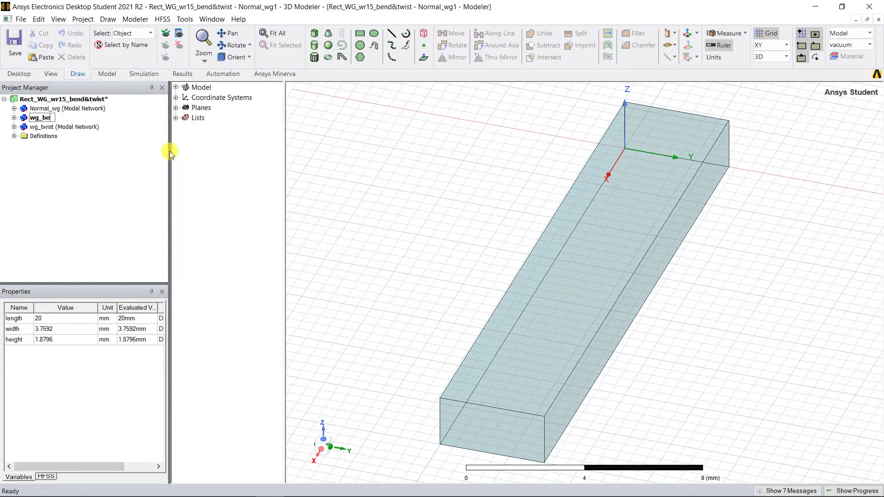
{"action": "key", "text": "Return"}
- Delete wg_bend's Input port, leaving only Output
{"action": "left_click", "coordinate": [175, 86]}
{"action": "left_click", "coordinate": [186, 97]}
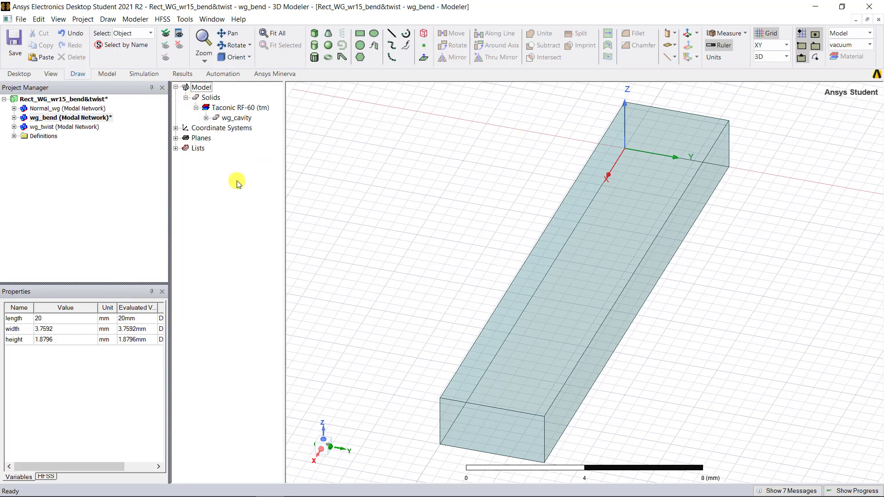
{"action": "left_click", "coordinate": [15, 117]}
{"action": "left_click", "coordinate": [24, 164]}
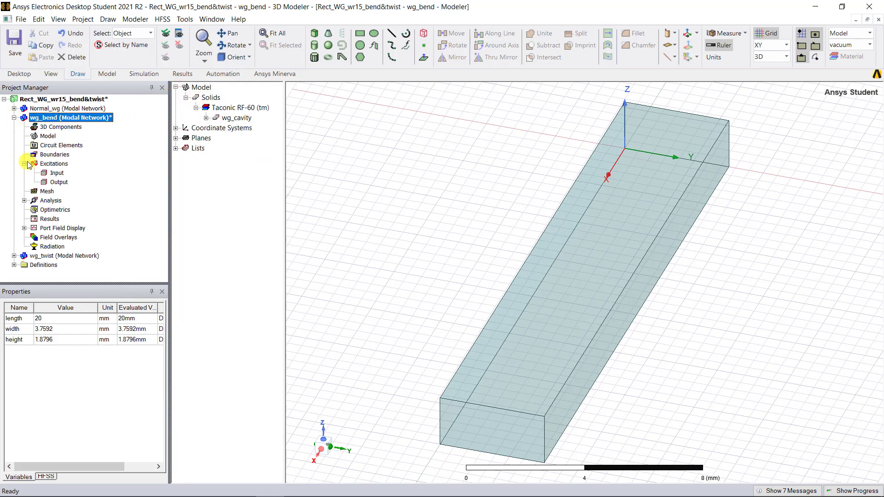
{"action": "left_click", "coordinate": [57, 173]}
{"action": "right_click", "coordinate": [64, 174]}
{"action": "left_click", "coordinate": [115, 189]}
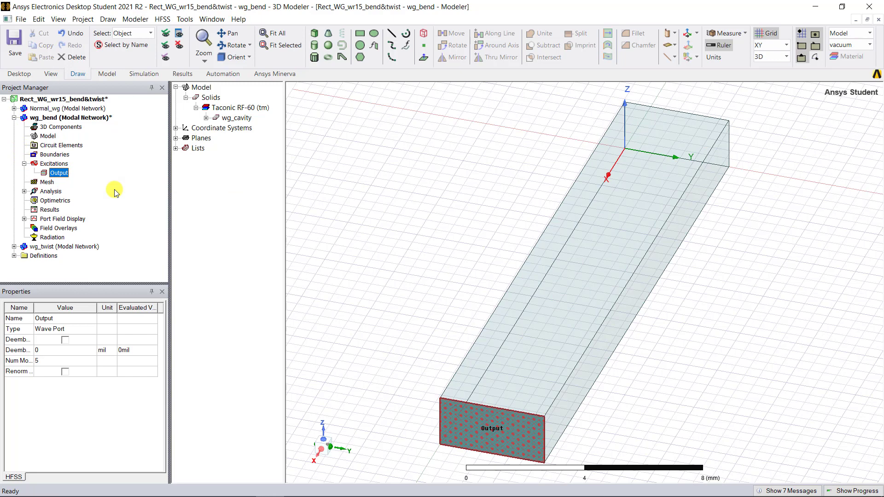
{"action": "left_click", "coordinate": [361, 174]}
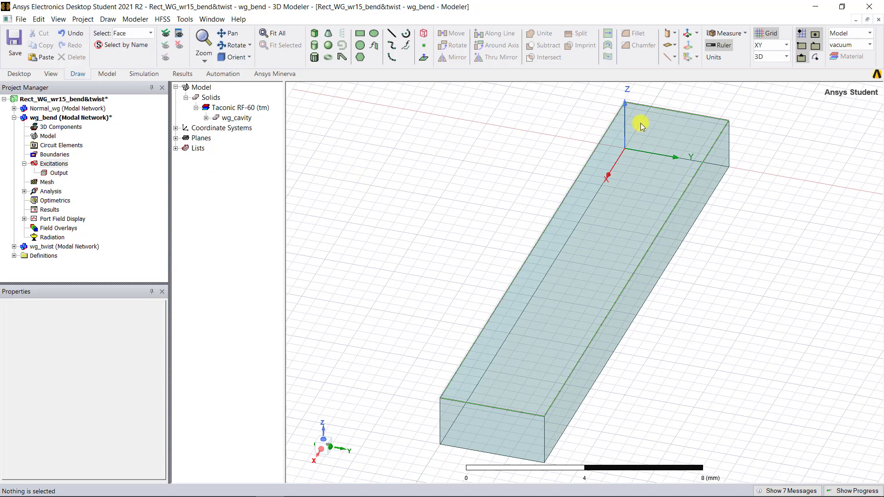
- Create a separate sheet object from the wg_bend box's back end face
{"action": "left_click", "coordinate": [656, 128]}
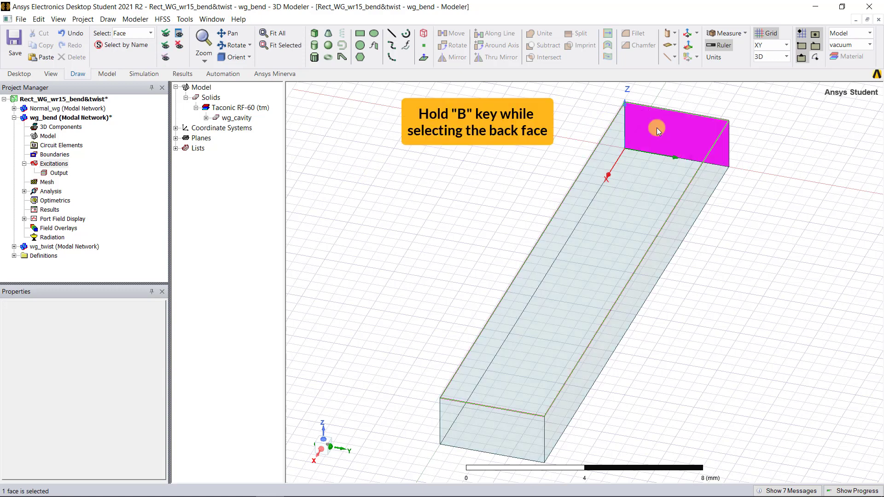
{"action": "right_click", "coordinate": [657, 128]}
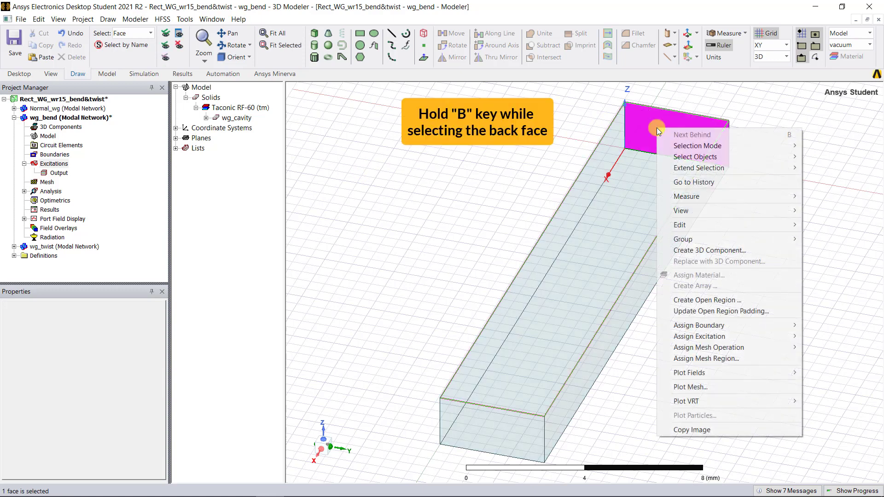
{"action": "mouse_move", "coordinate": [725, 224]}
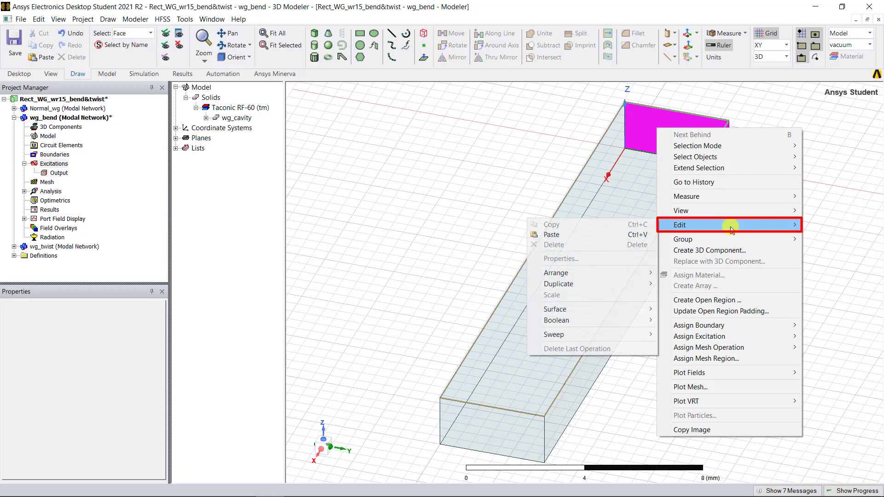
{"action": "mouse_move", "coordinate": [619, 309]}
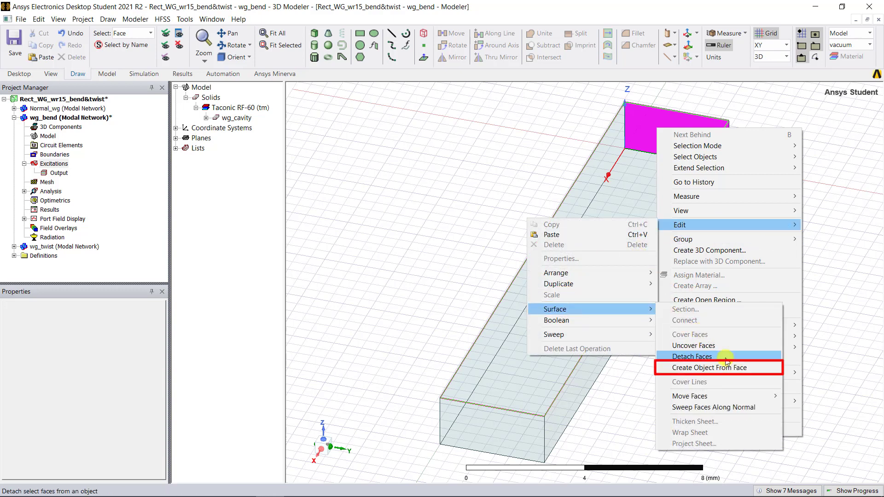
{"action": "left_click", "coordinate": [756, 368]}
{"action": "left_click", "coordinate": [728, 344]}
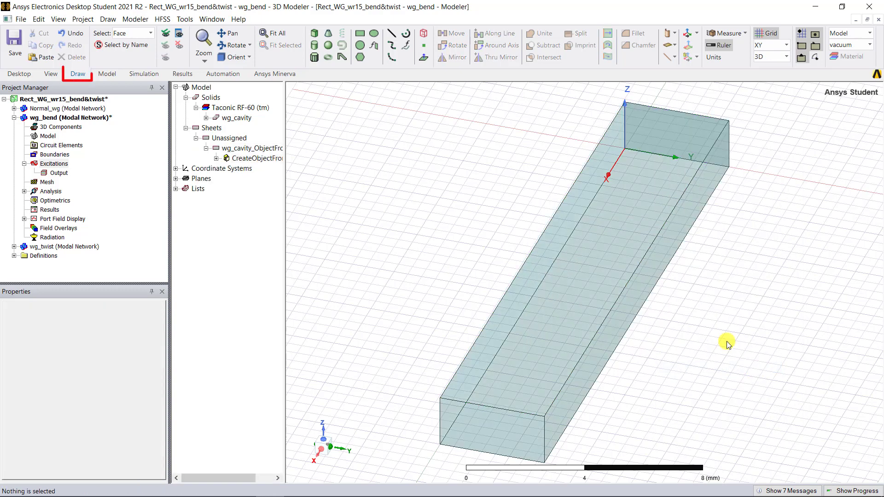
- Add an offset coordinate system RelativeCS1 with origin at (0, 6, 0) mm
{"action": "left_click", "coordinate": [688, 33]}
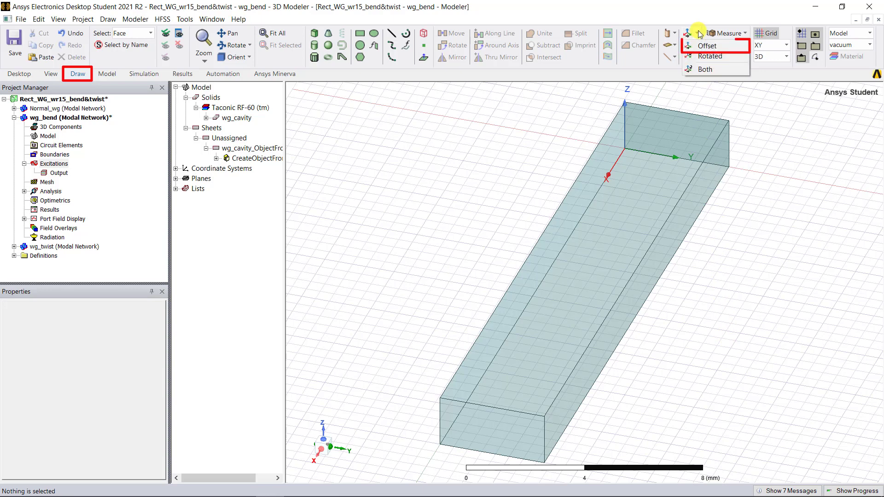
{"action": "left_click", "coordinate": [721, 46]}
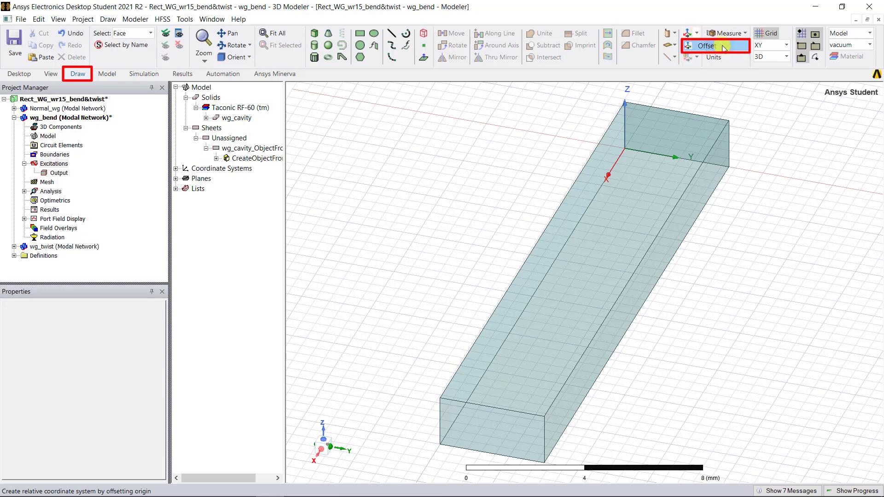
{"action": "left_click", "coordinate": [798, 185]}
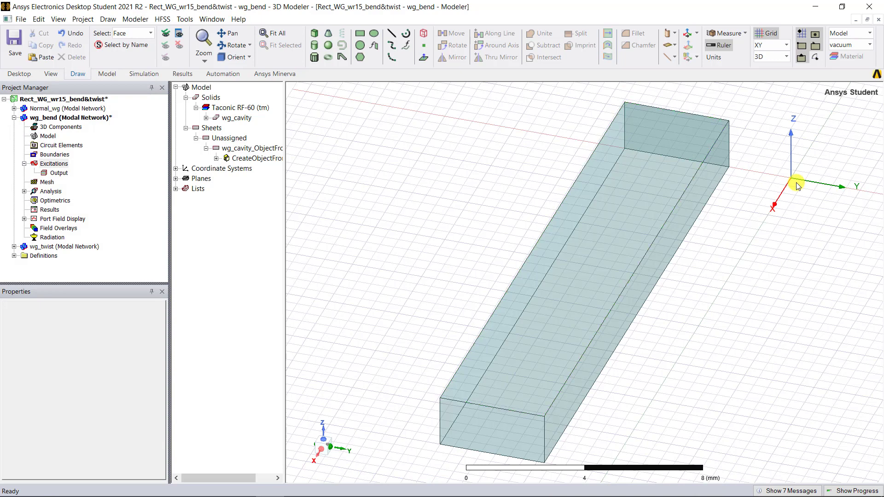
{"action": "left_click", "coordinate": [176, 168]}
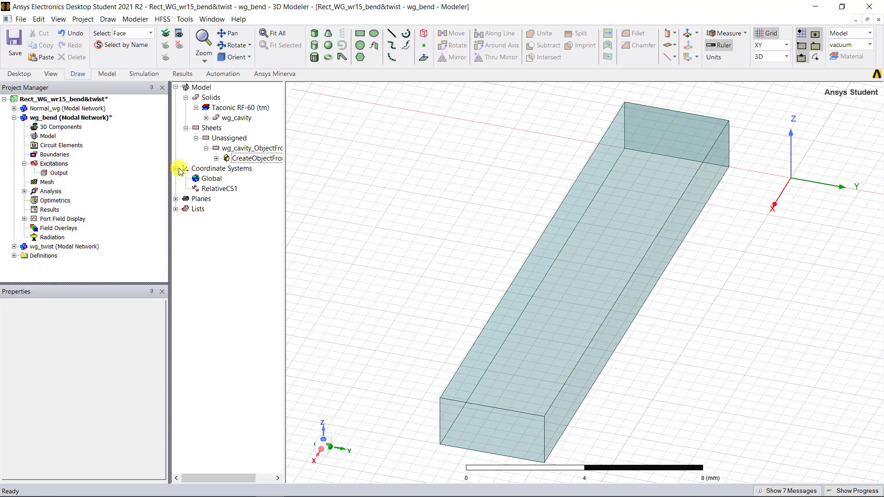
- Rename the coordinate system RelativeCS1 to Bend_CS
{"action": "double_click", "coordinate": [238, 189]}
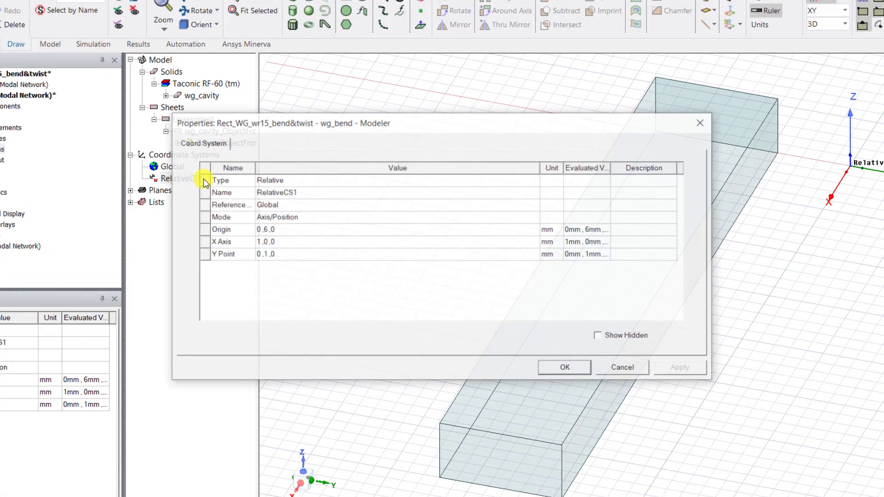
{"action": "left_click", "coordinate": [293, 188]}
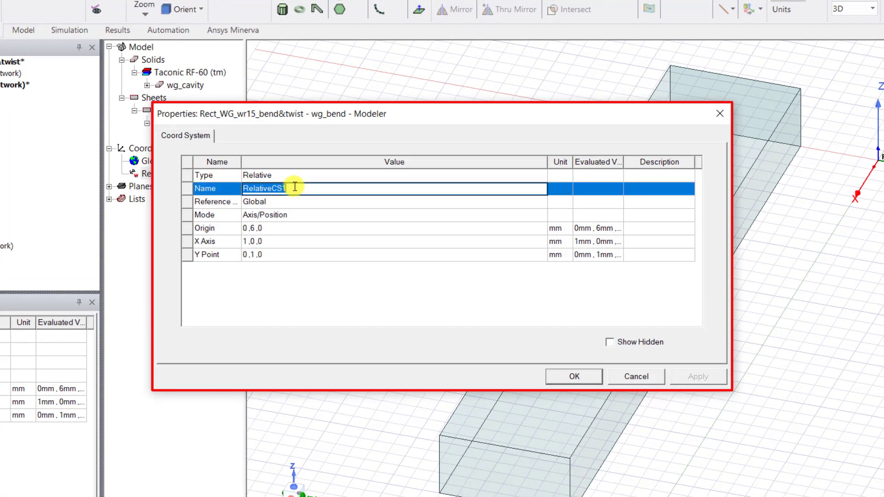
{"action": "type", "text": "Bend_CS"}
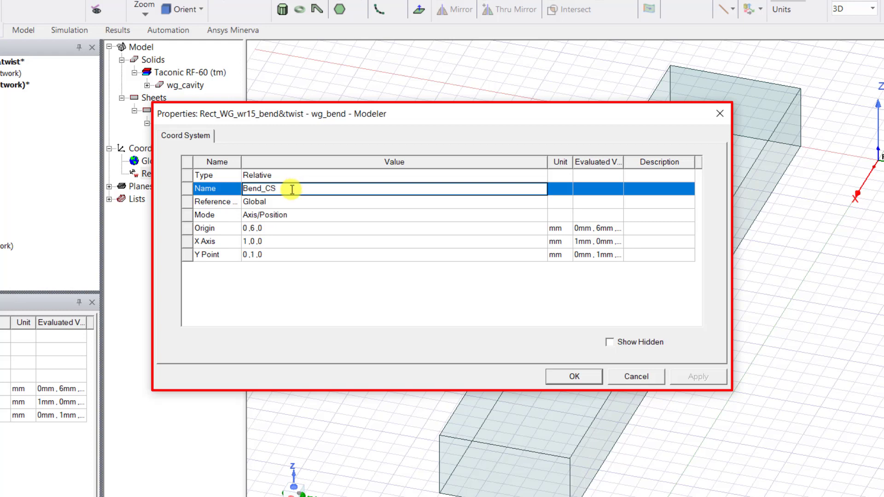
- Set Bend_CS origin to (0, bend_radius + width, 0), defining bend_radius as 15mm
{"action": "left_click", "coordinate": [253, 229]}
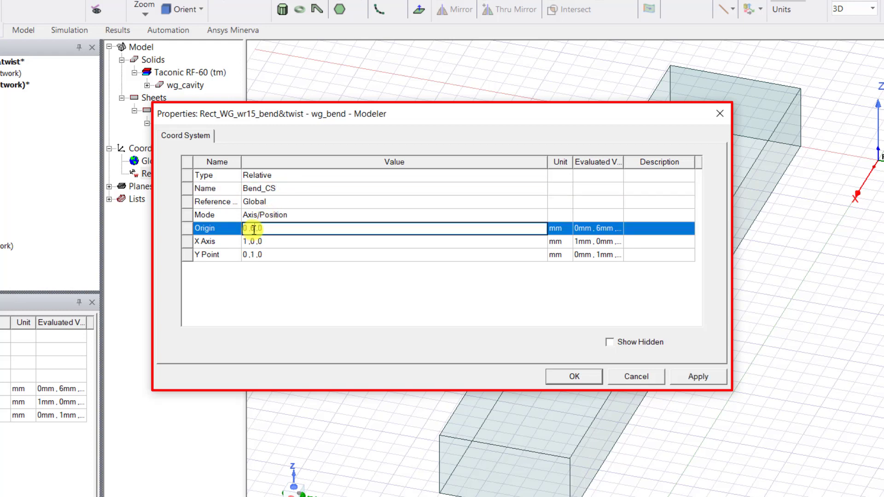
{"action": "type", "text": "bend_radius + width"}
{"action": "left_click", "coordinate": [281, 270]}
{"action": "type", "text": "15mm"}
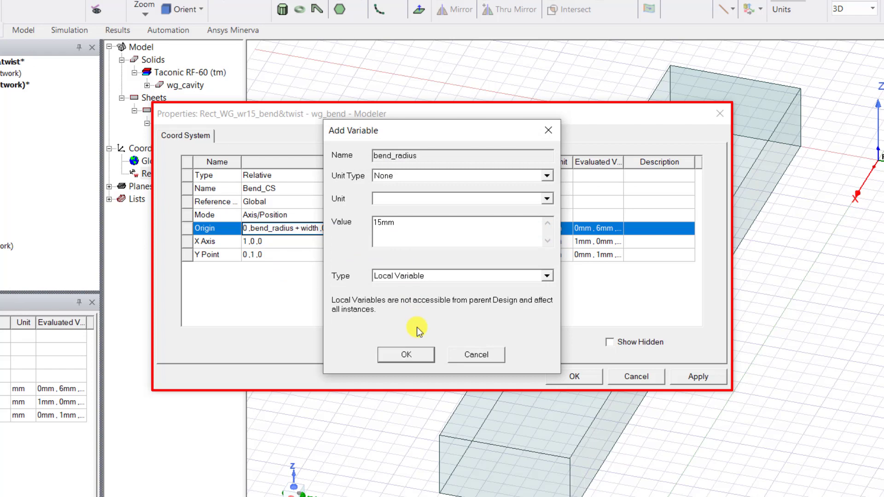
{"action": "left_click", "coordinate": [410, 355]}
{"action": "left_click", "coordinate": [592, 377]}
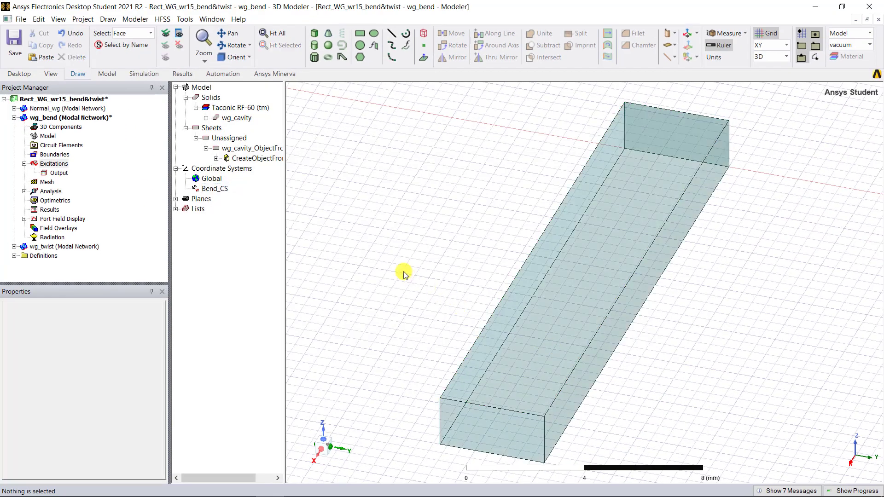
- Rename the face sheet to bend_cavity
{"action": "double_click", "coordinate": [200, 123]}
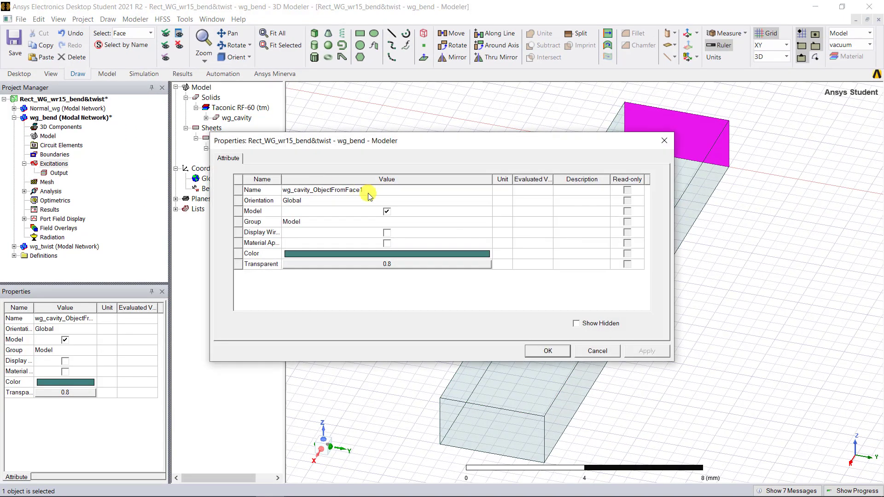
{"action": "left_click", "coordinate": [369, 192]}
{"action": "type", "text": "bend_cavity"}
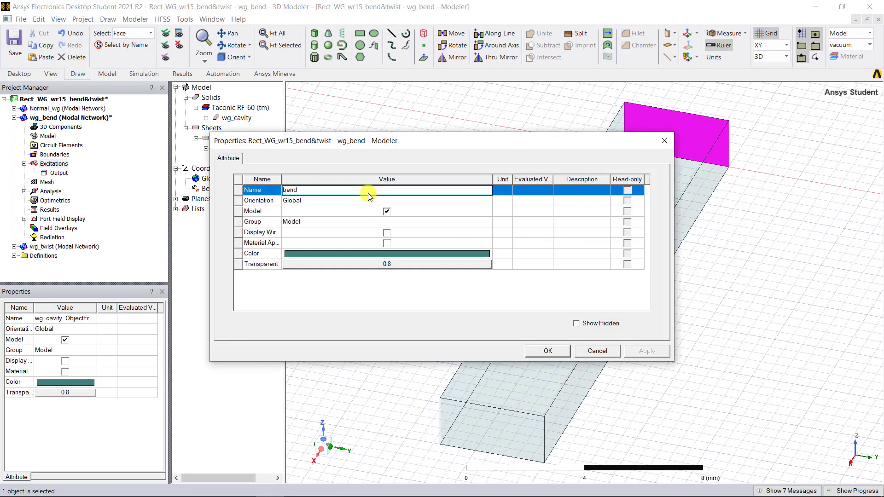
{"action": "left_click", "coordinate": [555, 351]}
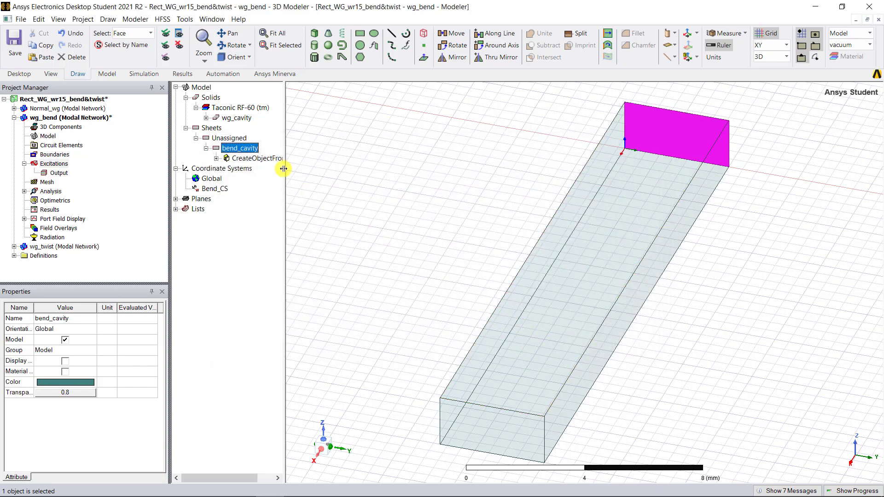
- Sweep bend_cavity -90 degrees around the Z axis into a solid, then fit the view
{"action": "right_click", "coordinate": [364, 154]}
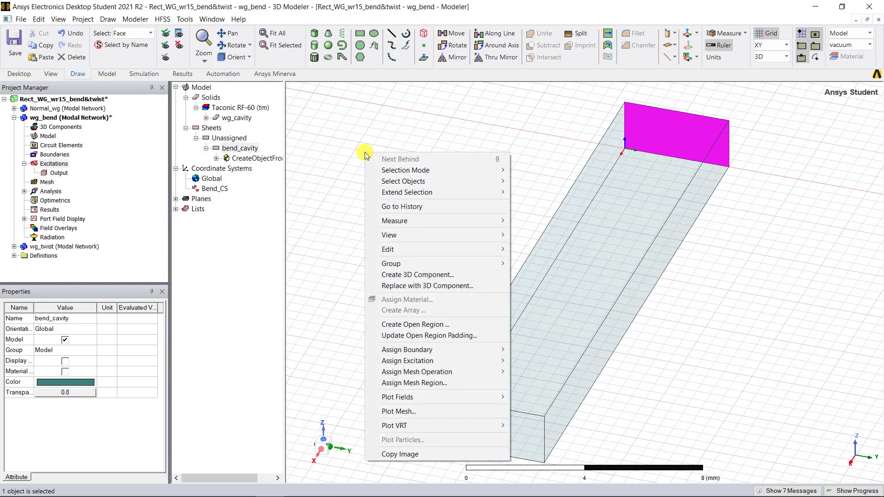
{"action": "mouse_move", "coordinate": [438, 249]}
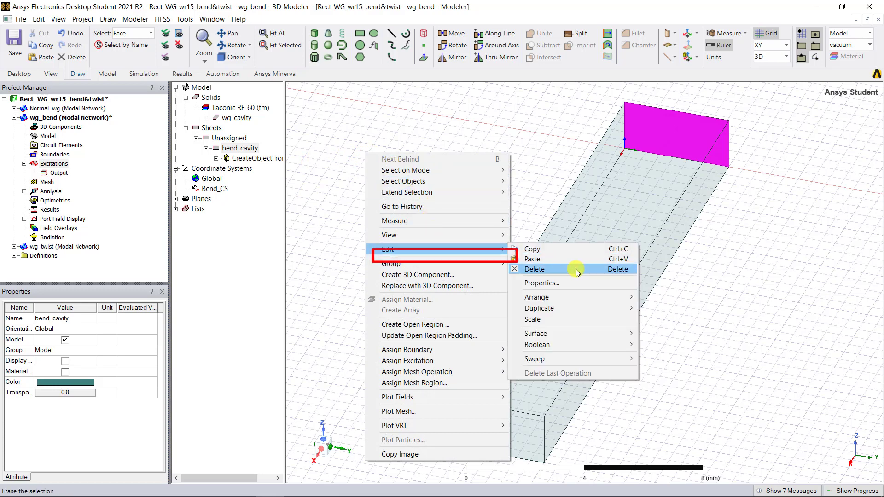
{"action": "mouse_move", "coordinate": [603, 358]}
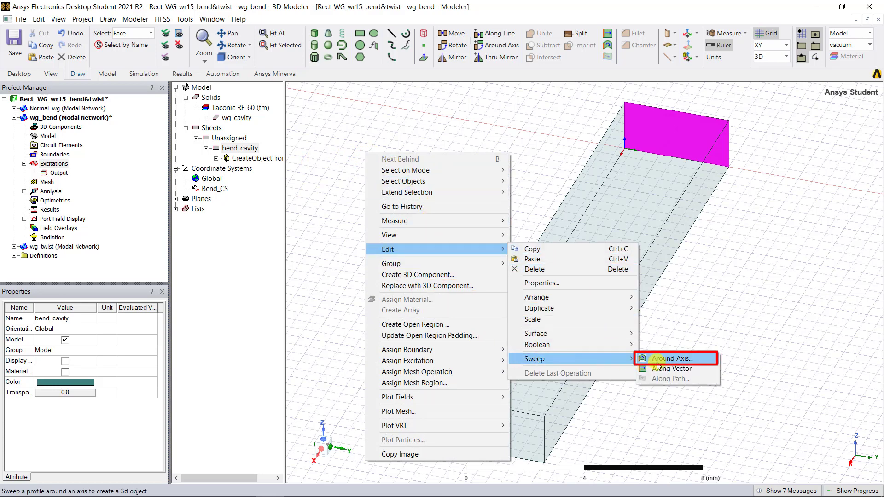
{"action": "left_click", "coordinate": [706, 361]}
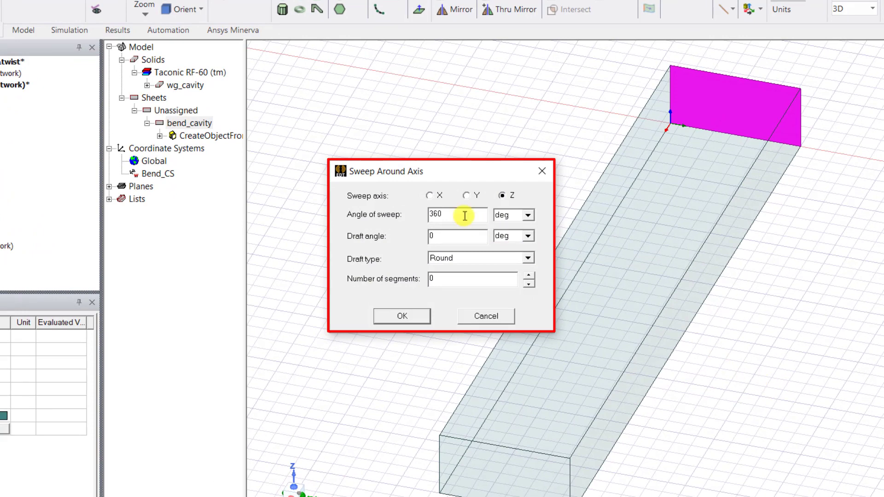
{"action": "double_click", "coordinate": [427, 211]}
{"action": "type", "text": "-90"}
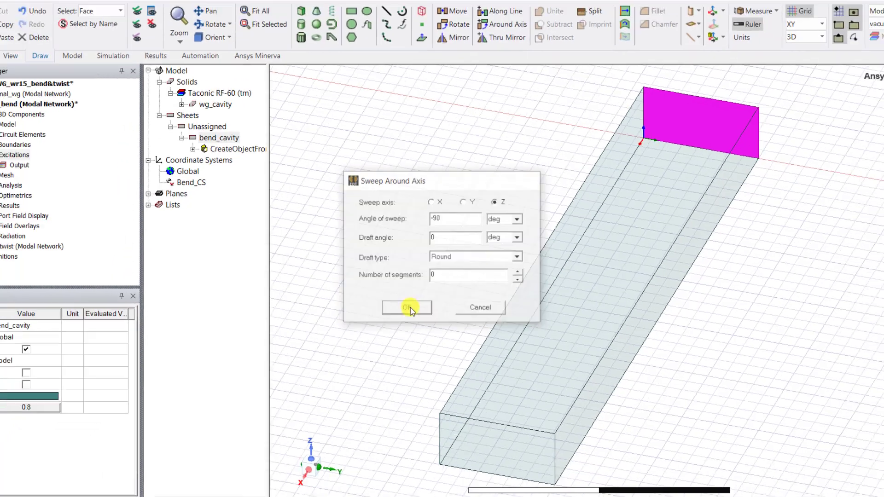
{"action": "left_click", "coordinate": [402, 315]}
{"action": "key", "text": "ctrl+d"}
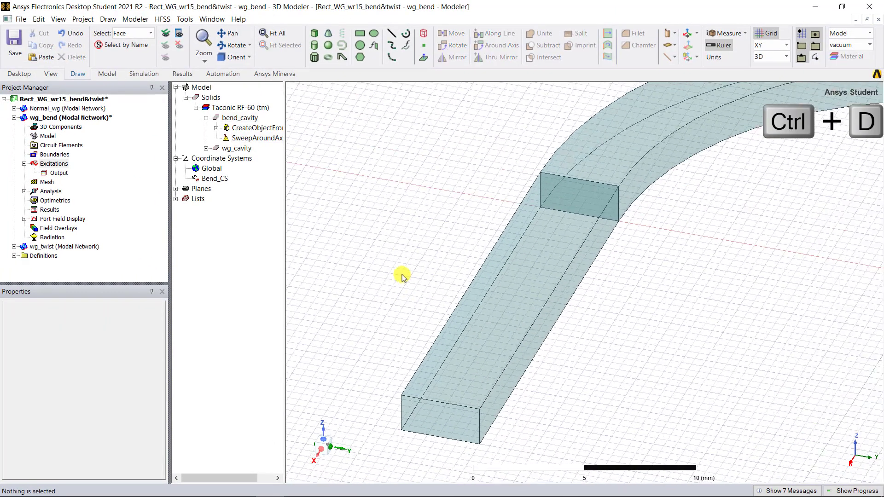
- Check the new bend_cavity solid and select the bend's far end face
{"action": "left_click", "coordinate": [257, 118]}
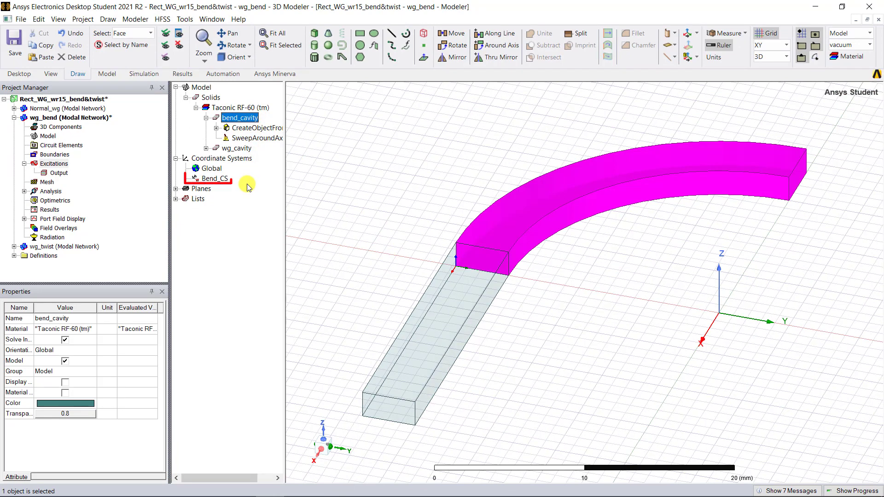
{"action": "left_click", "coordinate": [682, 303]}
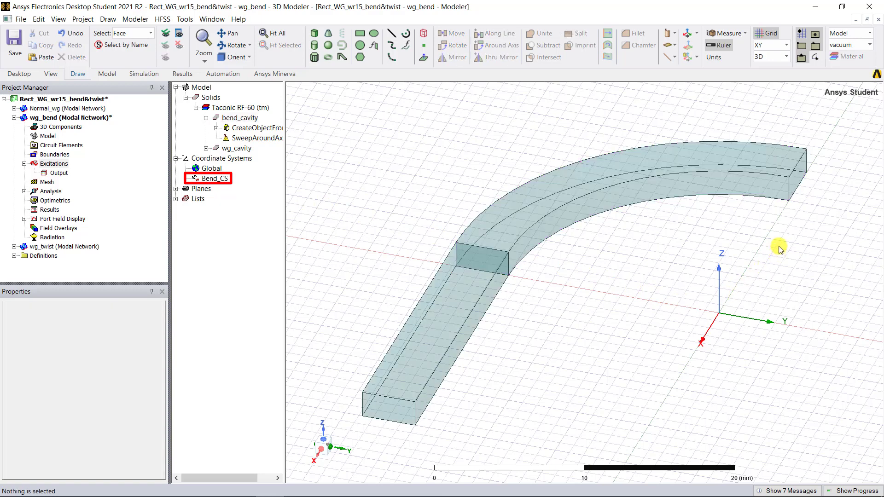
{"action": "left_click", "coordinate": [795, 180]}
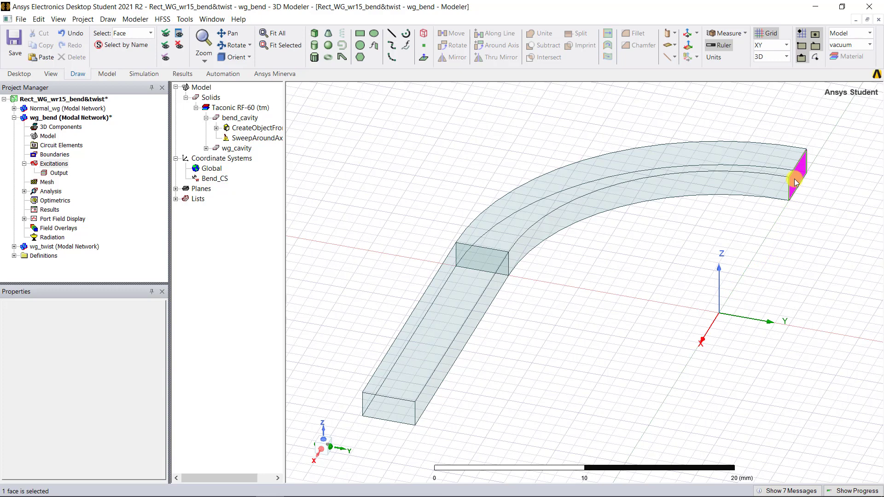
- Sweep the bend's end face along its normal by 'length' to add a straight extension
{"action": "right_click", "coordinate": [794, 181]}
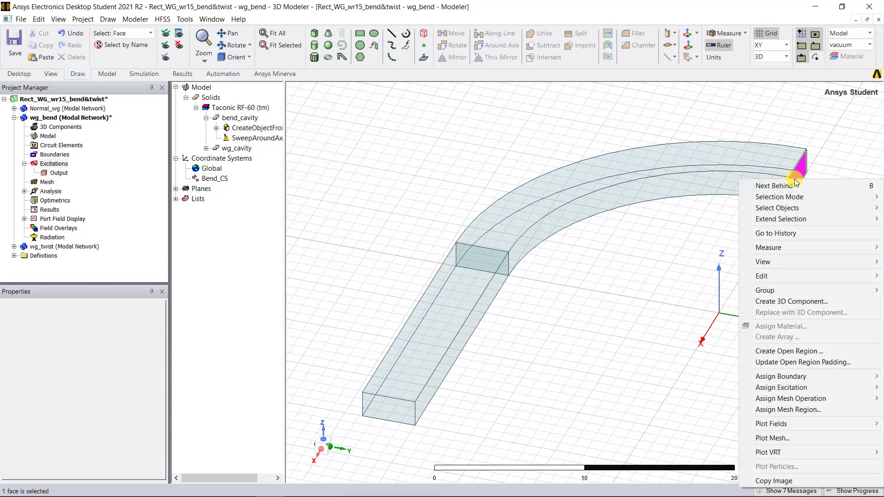
{"action": "left_click", "coordinate": [782, 279]}
{"action": "left_click", "coordinate": [695, 360]}
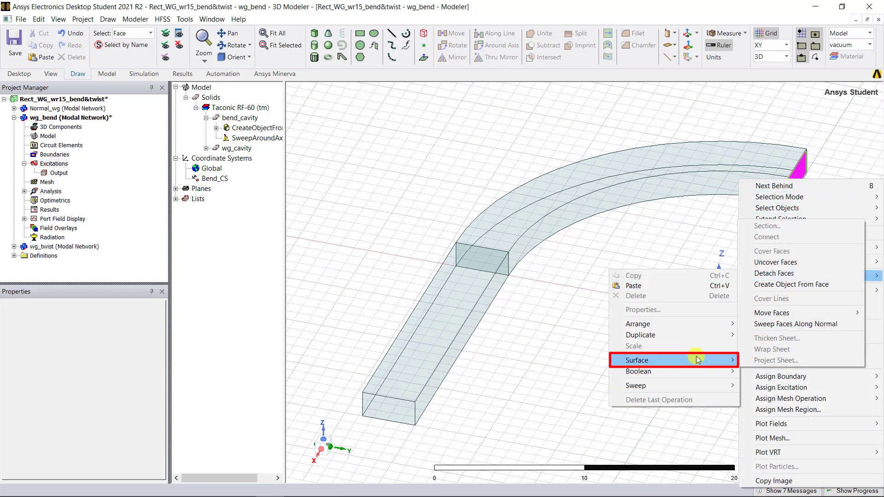
{"action": "left_click", "coordinate": [797, 325]}
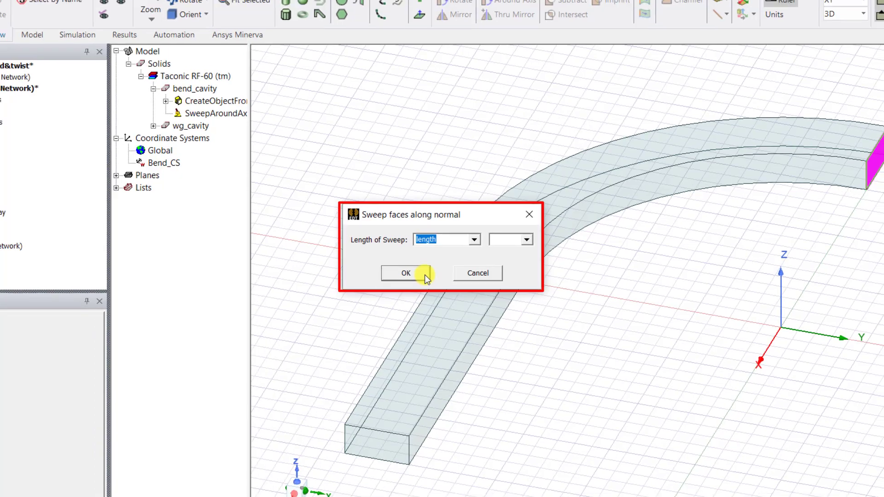
{"action": "left_click", "coordinate": [424, 275]}
{"action": "scroll", "coordinate": [392, 223], "scroll_direction": "down", "scroll_amount": 3}
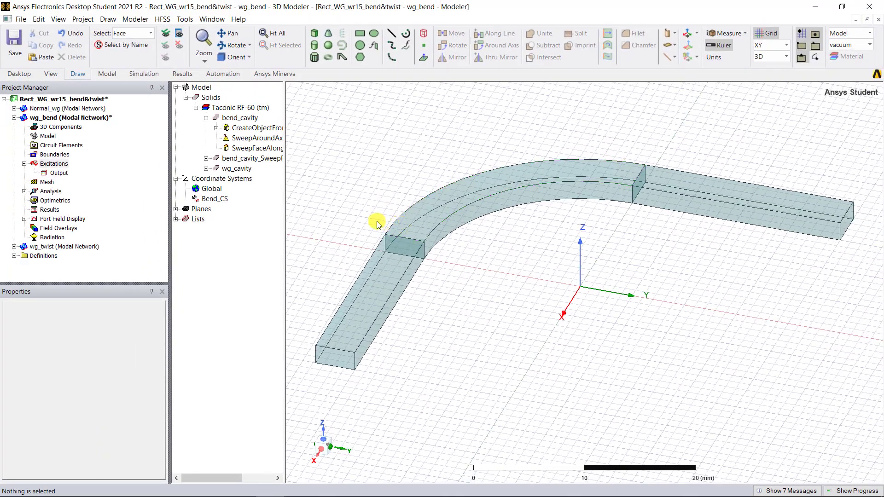
- Rename the new straight extension with a 'wg_' name
{"action": "double_click", "coordinate": [253, 158]}
{"action": "left_click", "coordinate": [335, 189]}
{"action": "type", "text": "wg_cavity"}
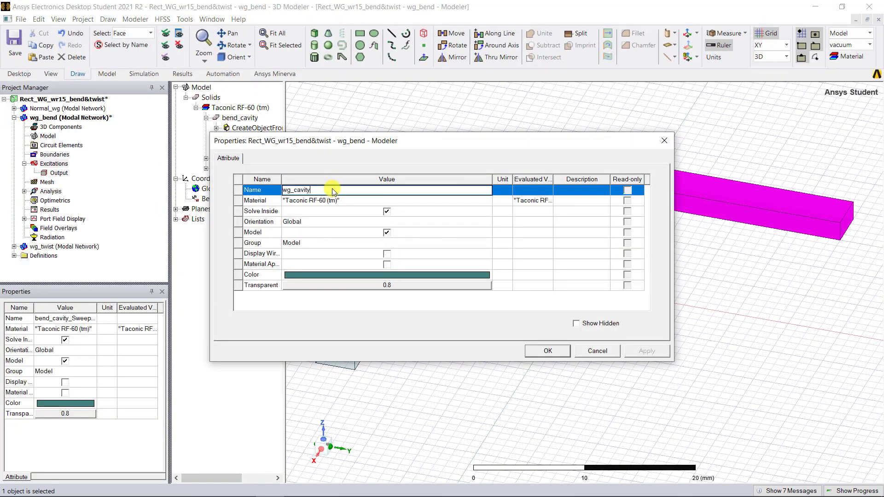
{"action": "left_click", "coordinate": [548, 350]}
- Unite bend_cavity, wg_cavity and the extension into one solid
{"action": "left_click", "coordinate": [240, 118]}
{"action": "left_click", "coordinate": [237, 159], "text": "ctrl"}
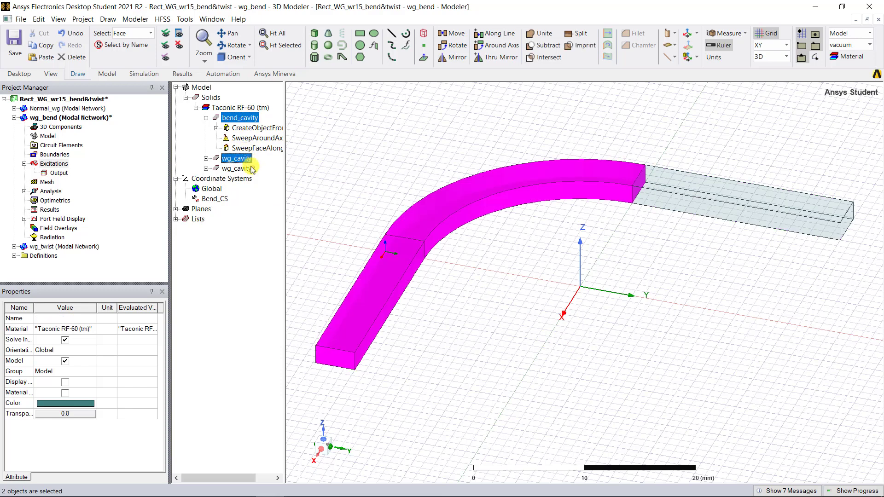
{"action": "left_click", "coordinate": [238, 168], "text": "ctrl"}
{"action": "left_click", "coordinate": [543, 33]}
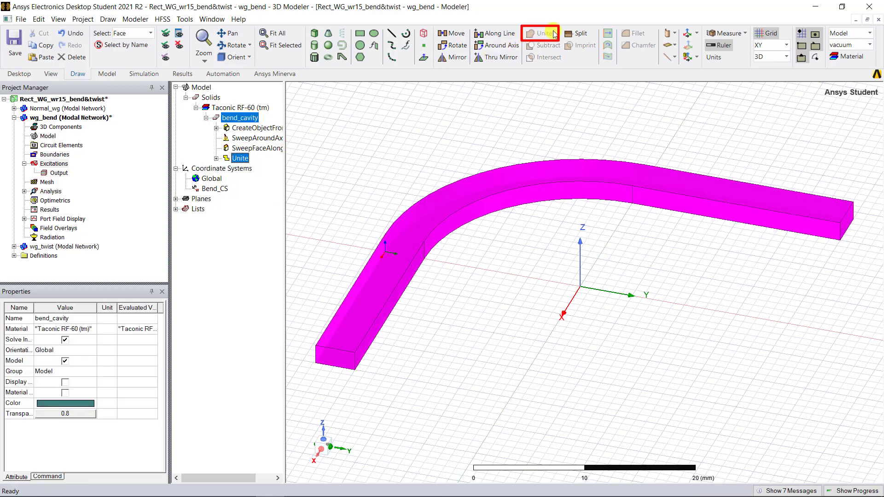
{"action": "left_click", "coordinate": [457, 125]}
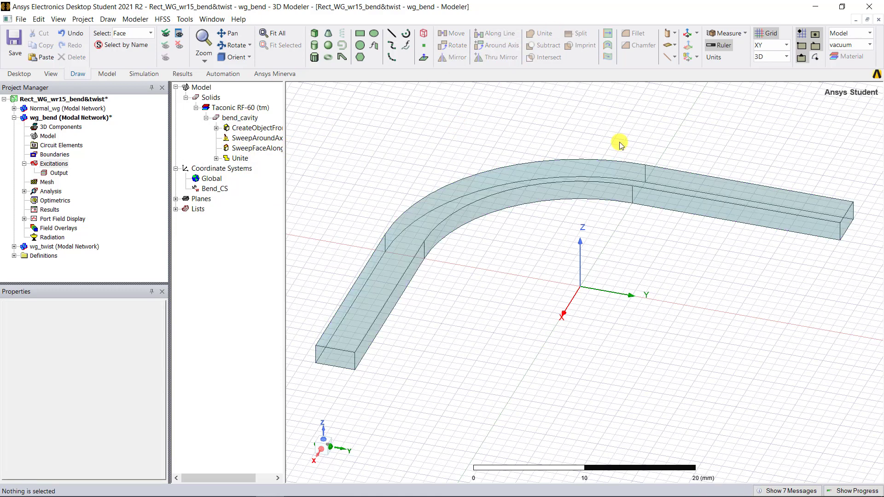
- Assign a wave port named Input to the waveguide's end face
{"action": "right_click", "coordinate": [849, 227]}
{"action": "mouse_move", "coordinate": [782, 397]}
{"action": "mouse_move", "coordinate": [725, 376]}
{"action": "left_click", "coordinate": [783, 408]}
{"action": "type", "text": "In"}
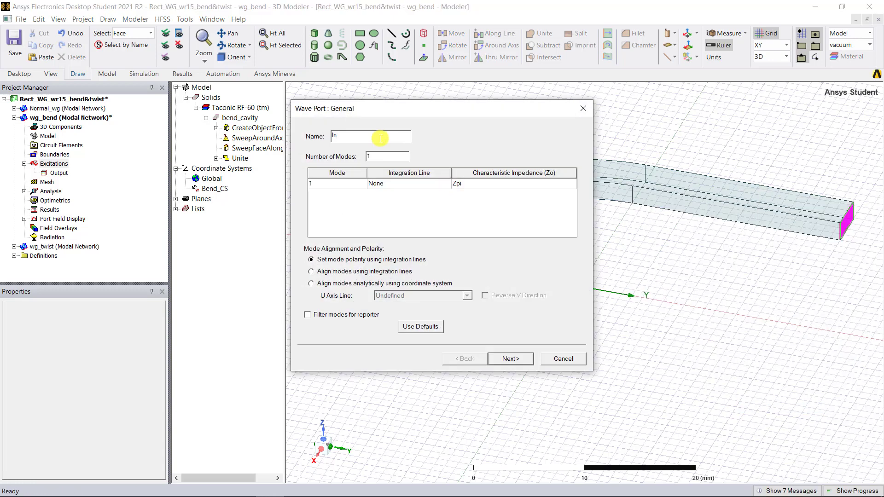
{"action": "type", "text": "put"}
{"action": "left_click", "coordinate": [510, 358]}
{"action": "left_click", "coordinate": [503, 359]}
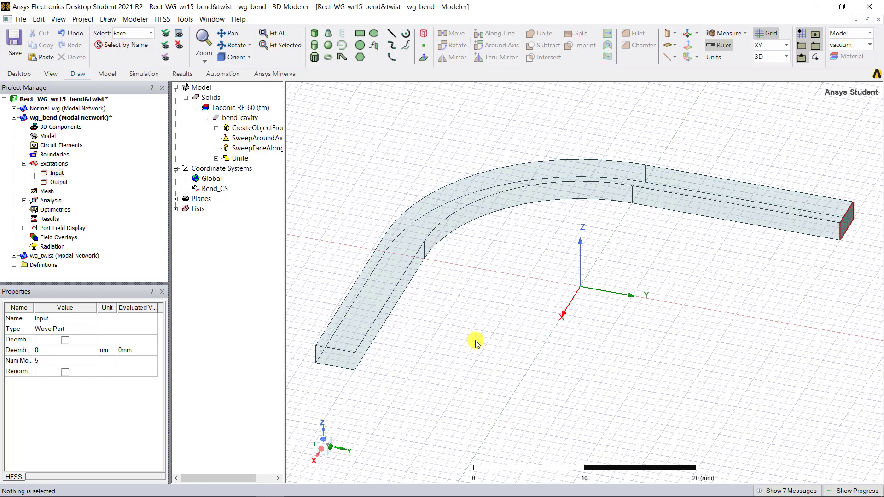
{"action": "left_click", "coordinate": [475, 341]}
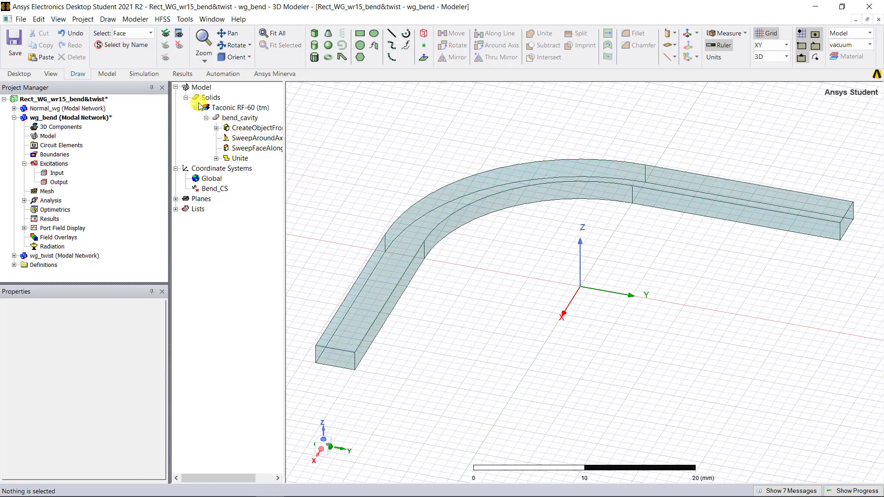
- Validate the wg_bend design setup
{"action": "left_click", "coordinate": [144, 74]}
{"action": "left_click", "coordinate": [235, 52]}
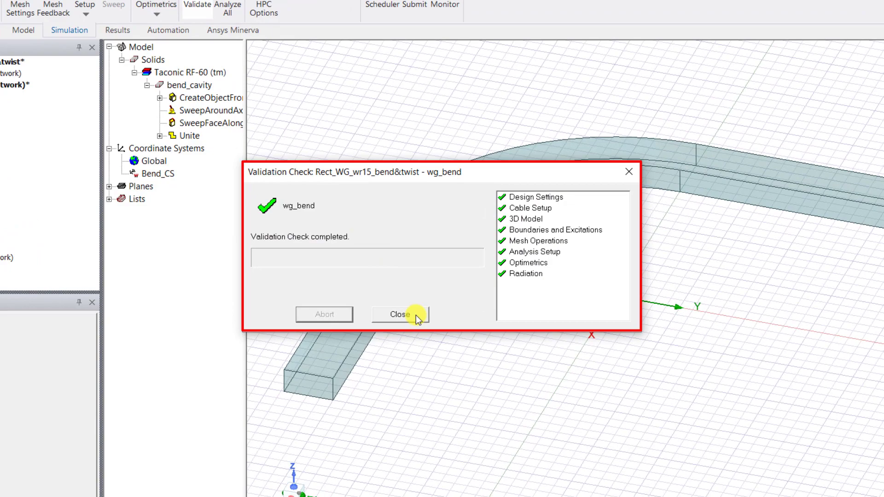
{"action": "left_click", "coordinate": [415, 315]}
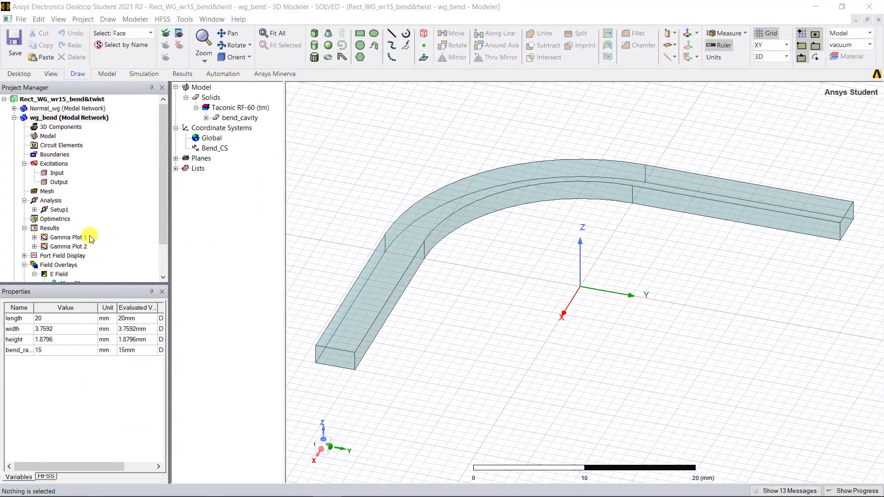
{"action": "double_click", "coordinate": [67, 237]}
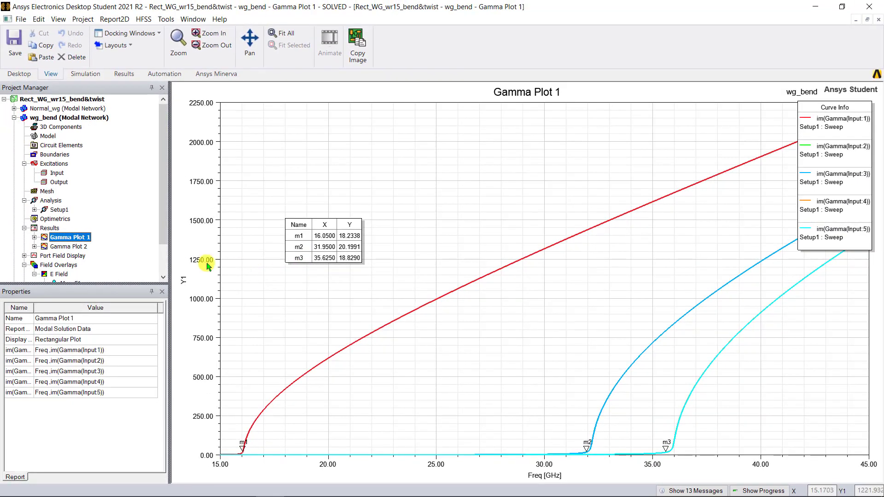
{"action": "left_click", "coordinate": [89, 248]}
{"action": "left_click", "coordinate": [90, 249]}
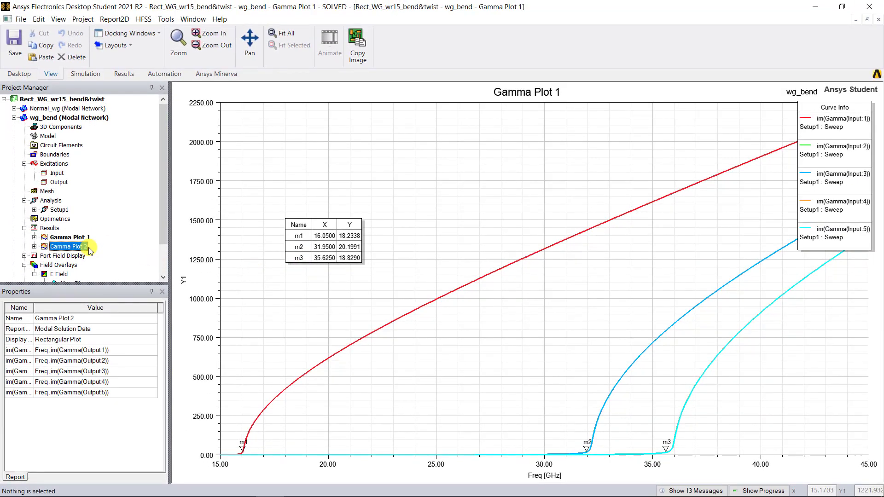
{"action": "double_click", "coordinate": [90, 249]}
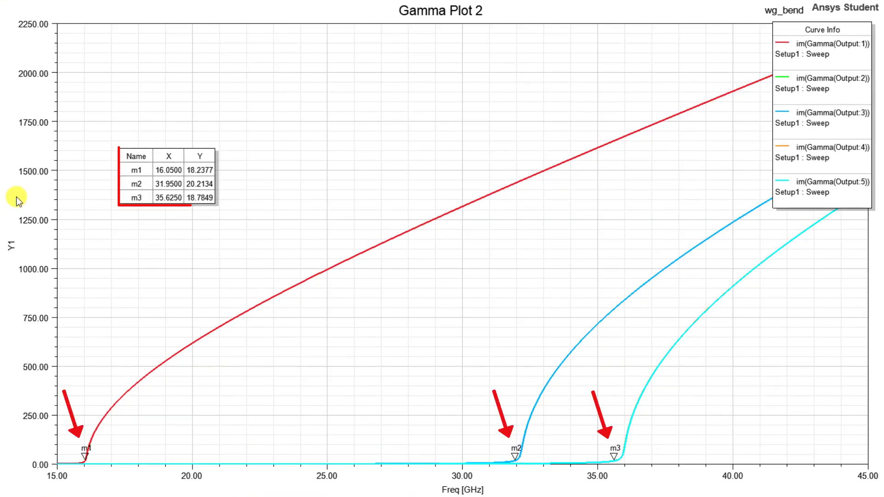
{"action": "left_click", "coordinate": [136, 170]}
{"action": "left_click", "coordinate": [139, 184]}
{"action": "left_click", "coordinate": [136, 198]}
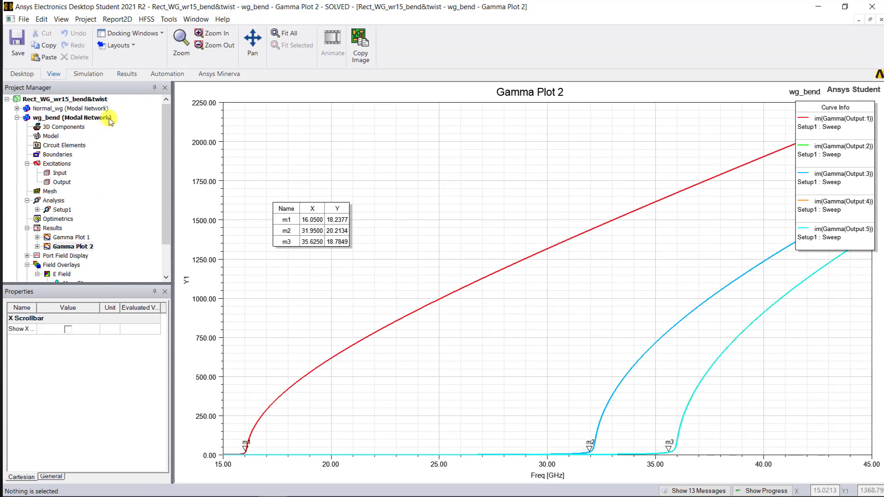
{"action": "double_click", "coordinate": [110, 119]}
- Show the Mag_E1 field overlay and play its phase-swept Animation1
{"action": "scroll", "coordinate": [99, 152], "scroll_direction": "down", "scroll_amount": 2}
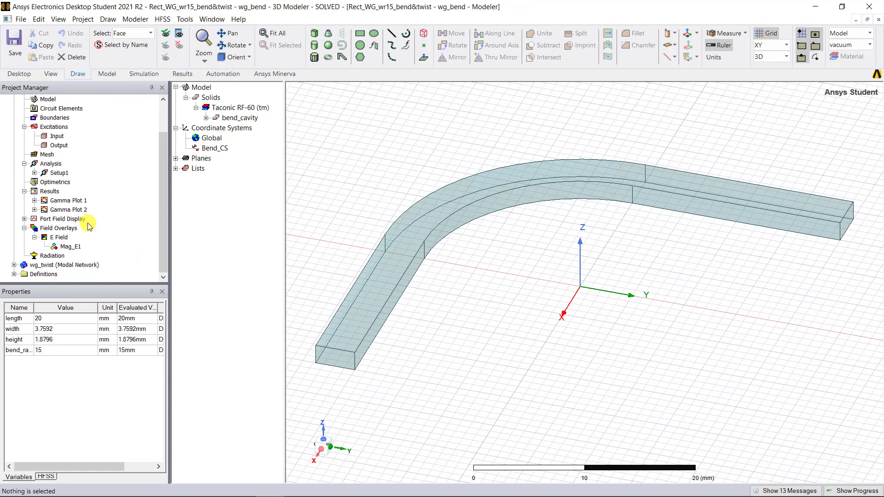
{"action": "left_click", "coordinate": [78, 248]}
{"action": "right_click", "coordinate": [78, 247]}
{"action": "left_click", "coordinate": [146, 322]}
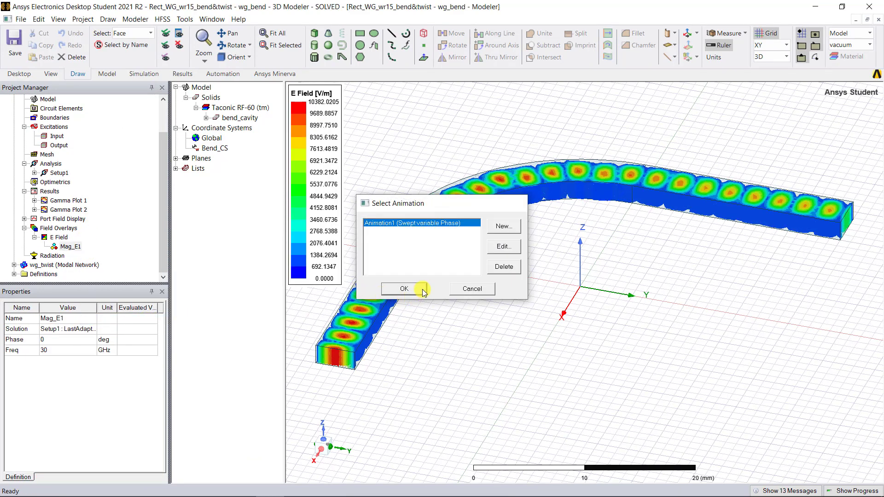
{"action": "left_click", "coordinate": [420, 290]}
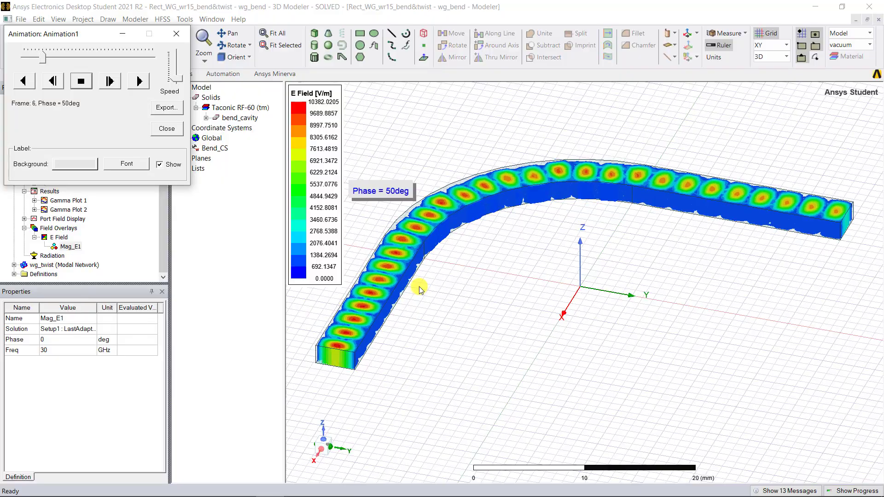